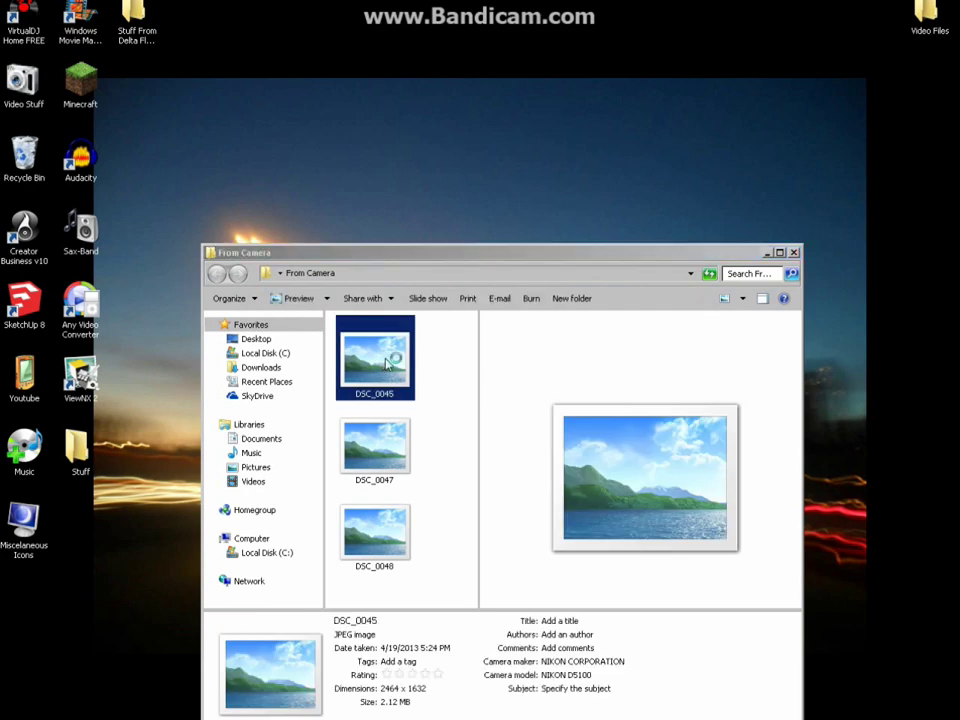
Step: Look through DSC_0045 and the two following photos in the From Camera folder, and close the viewer and folder
{"action": "double_click", "coordinate": [389, 363]}
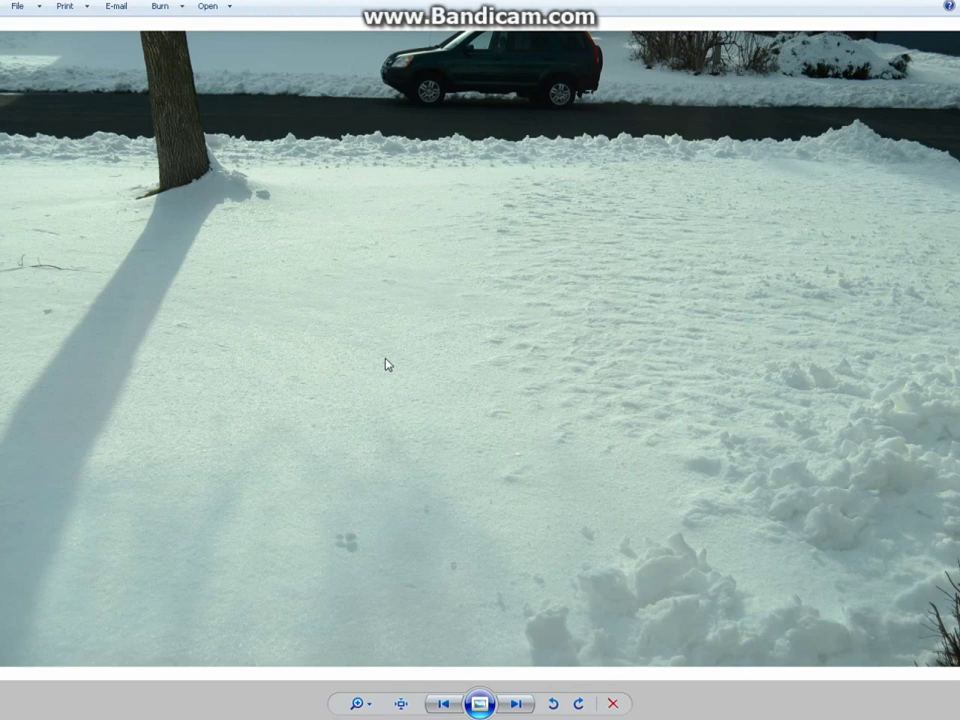
{"action": "left_click", "coordinate": [515, 705]}
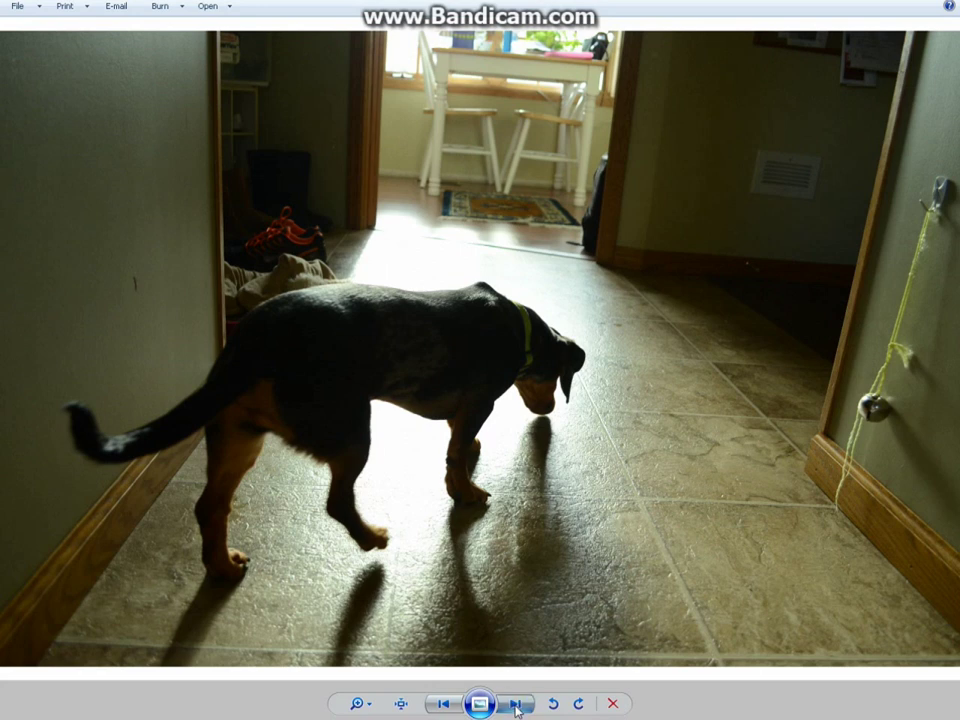
{"action": "left_click", "coordinate": [515, 705]}
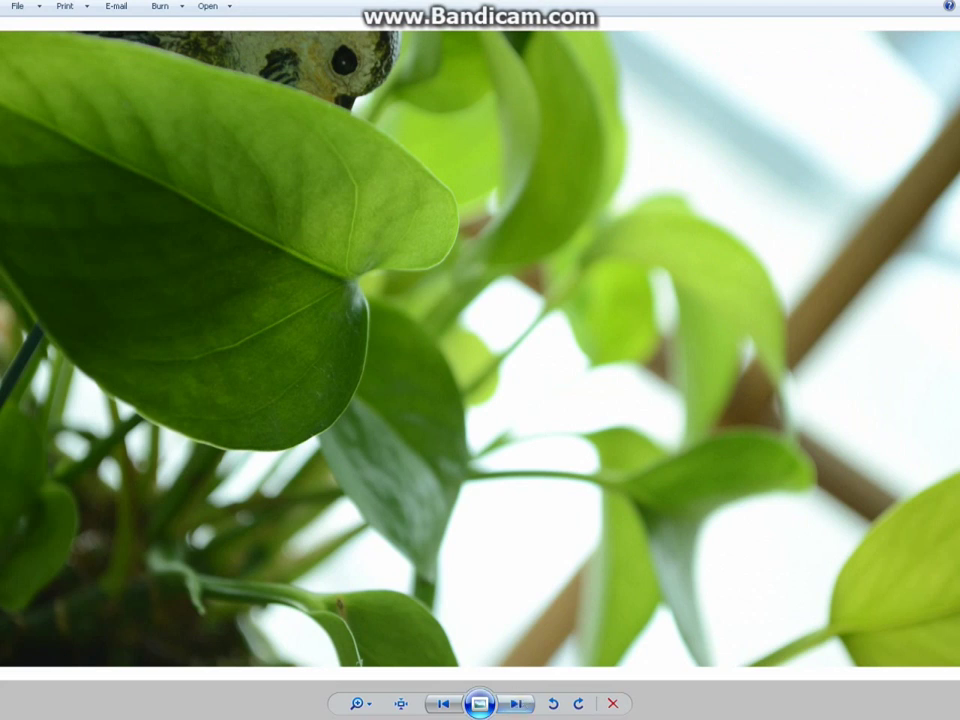
{"action": "right_click", "coordinate": [262, 707]}
{"action": "left_click", "coordinate": [292, 709]}
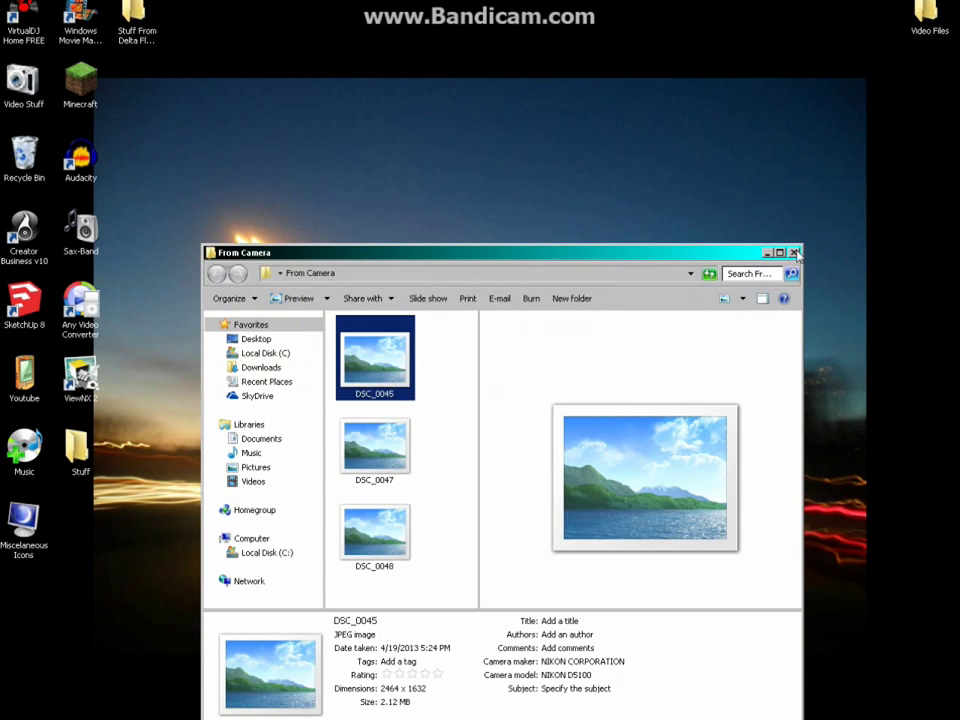
{"action": "left_click", "coordinate": [794, 253]}
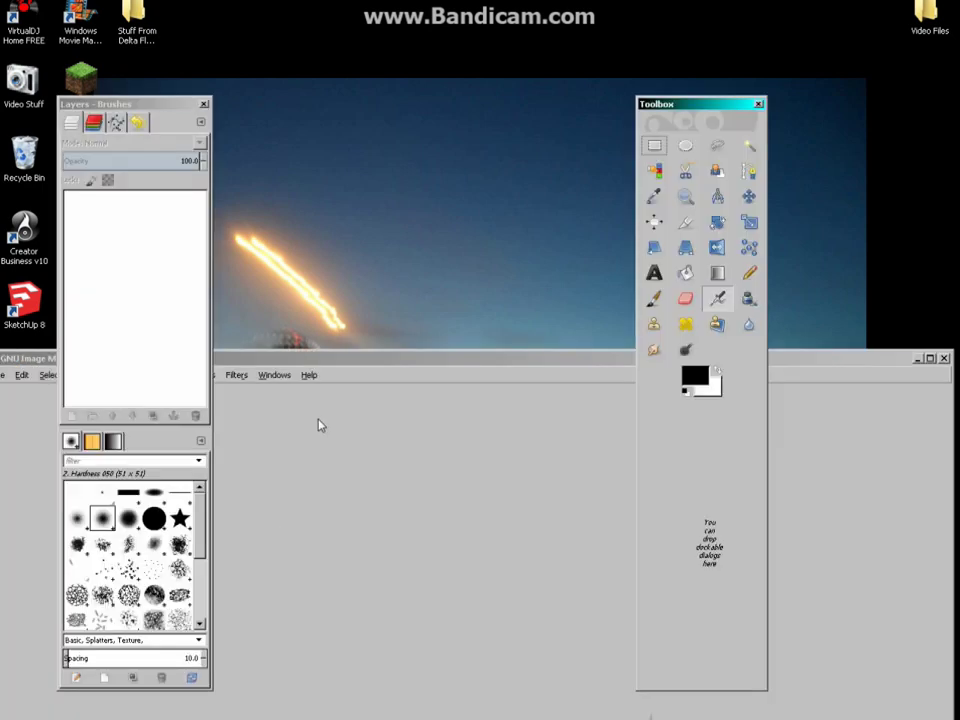
Step: Switch to GIMP, expand the image window to fill the screen, and place the Layers and Toolbox windows side by side
{"action": "left_click_drag", "start_coordinate": [420, 364], "coordinate": [450, 2]}
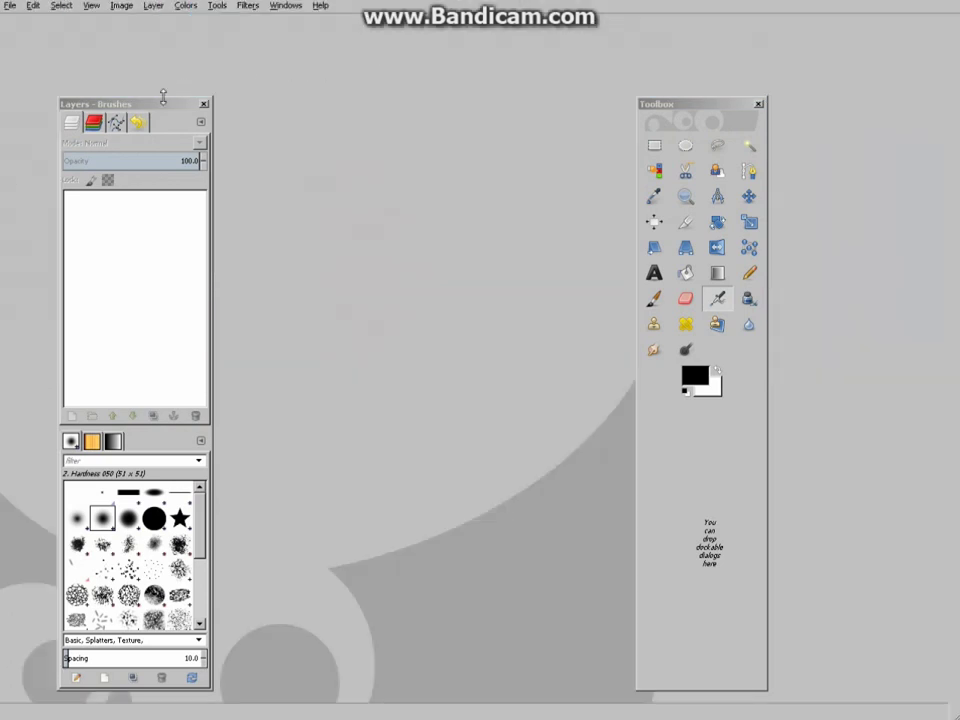
{"action": "mouse_move", "coordinate": [162, 105]}
{"action": "left_mouse_down"}
{"action": "mouse_move", "coordinate": [37, 137]}
{"action": "mouse_move", "coordinate": [60, 180]}
{"action": "mouse_move", "coordinate": [92, 178]}
{"action": "mouse_move", "coordinate": [96, 287]}
{"action": "mouse_move", "coordinate": [116, 311]}
{"action": "mouse_move", "coordinate": [162, 313]}
{"action": "left_mouse_up"}
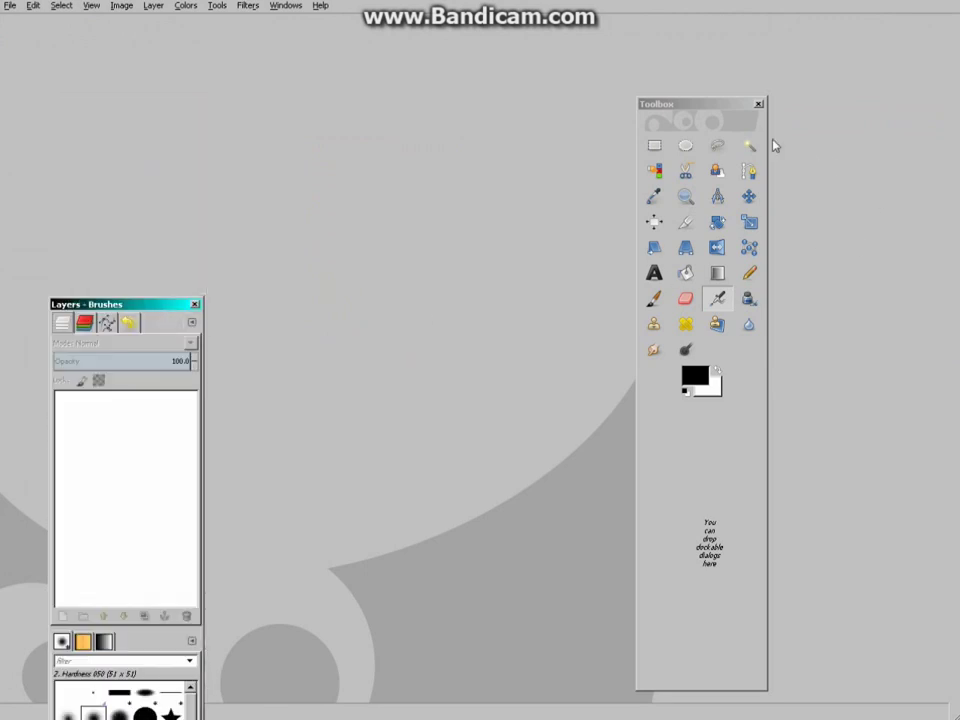
{"action": "mouse_move", "coordinate": [716, 107]}
{"action": "left_mouse_down"}
{"action": "mouse_move", "coordinate": [401, 375]}
{"action": "mouse_move", "coordinate": [291, 313]}
{"action": "left_mouse_up"}
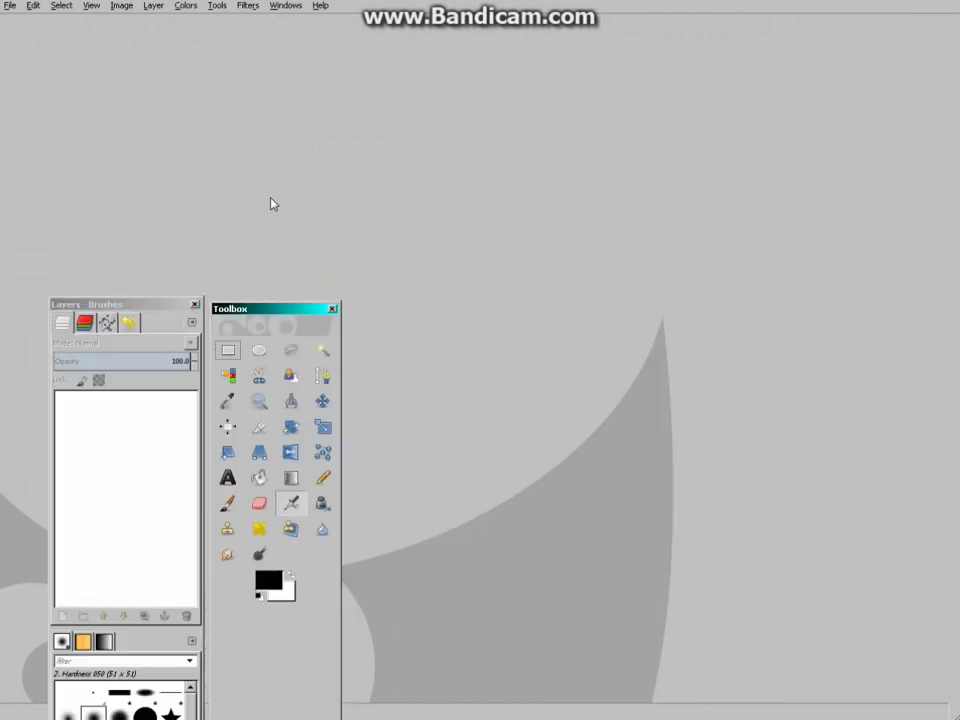
Step: Open DSC_0048.JPG from the From Camera folder on the Desktop
{"action": "left_click", "coordinate": [12, 7]}
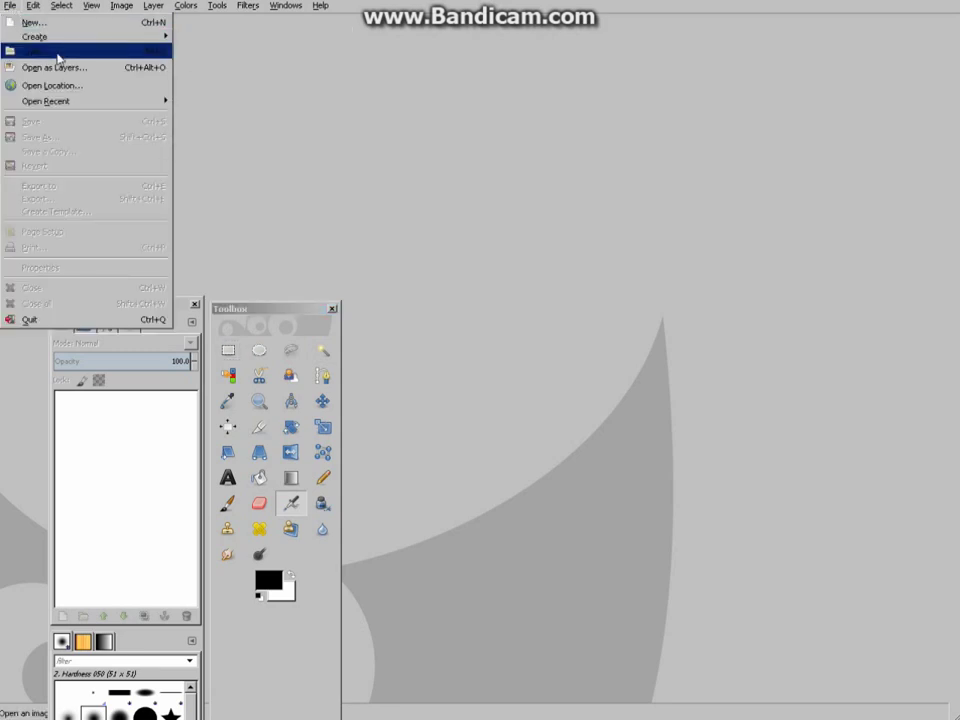
{"action": "left_click", "coordinate": [57, 53]}
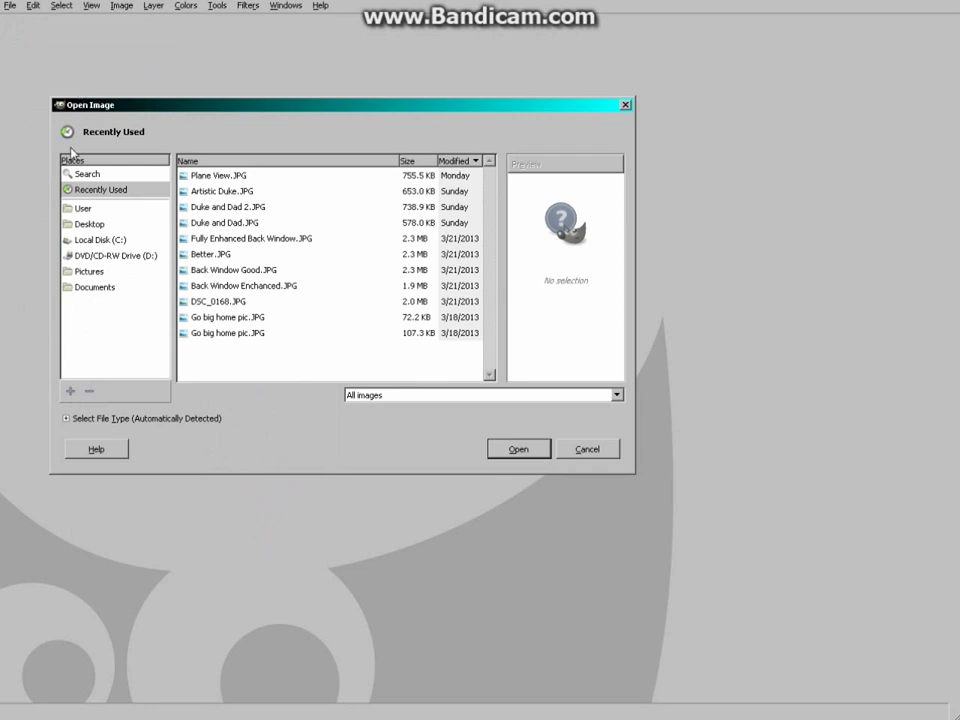
{"action": "left_click", "coordinate": [94, 223]}
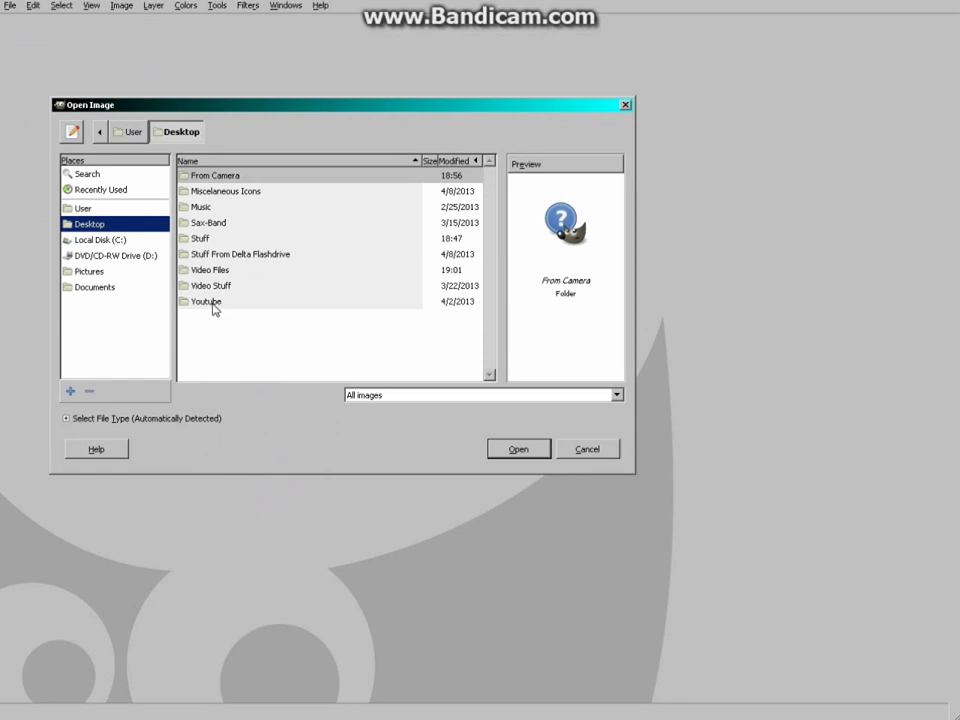
{"action": "double_click", "coordinate": [211, 178]}
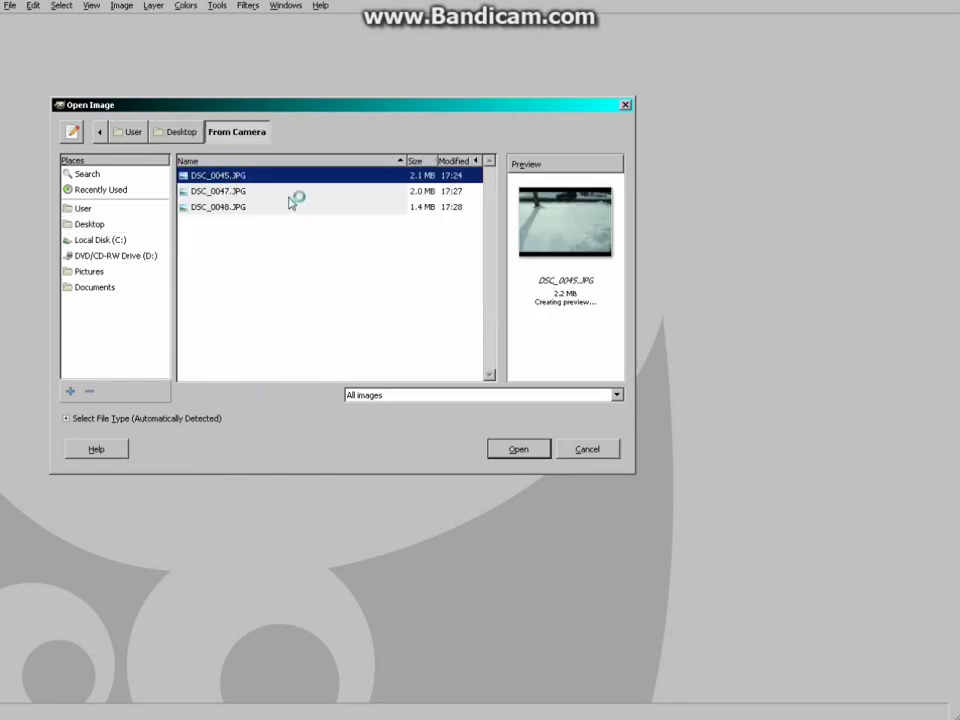
{"action": "left_click", "coordinate": [238, 208]}
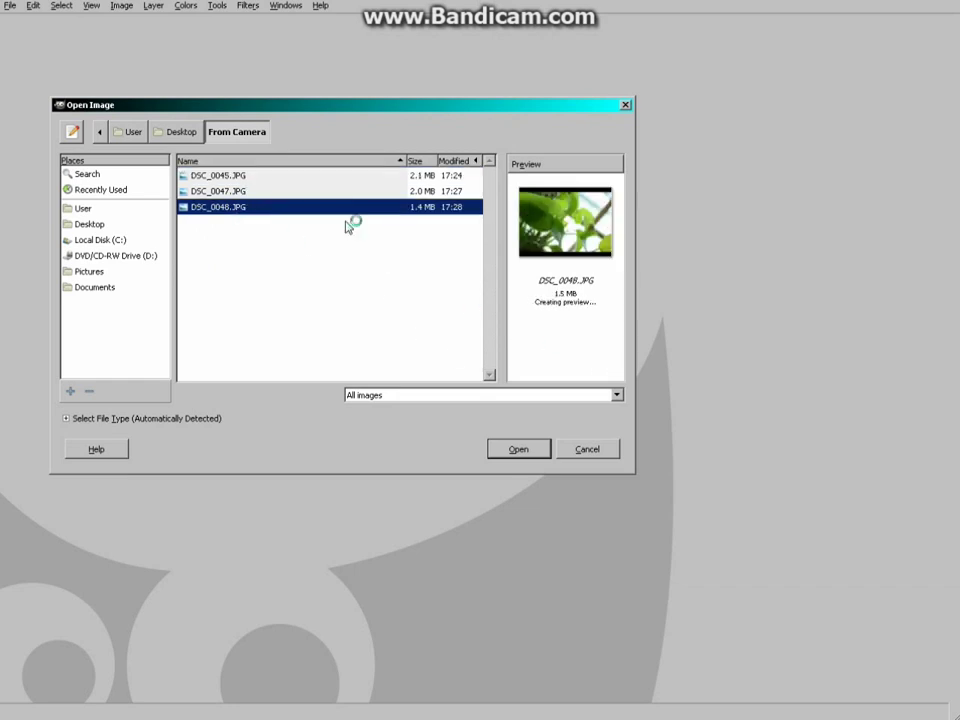
{"action": "left_click", "coordinate": [575, 262]}
{"action": "left_click", "coordinate": [522, 450]}
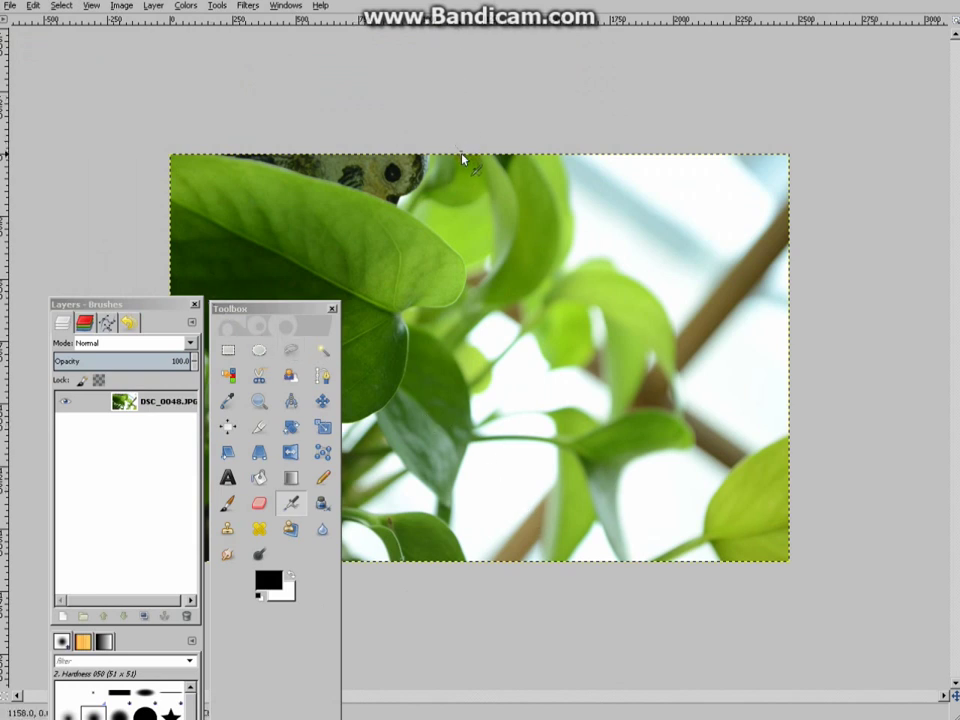
Step: Turn the leaf photo black and white by applying Colorize with saturation 0
{"action": "left_click", "coordinate": [187, 6]}
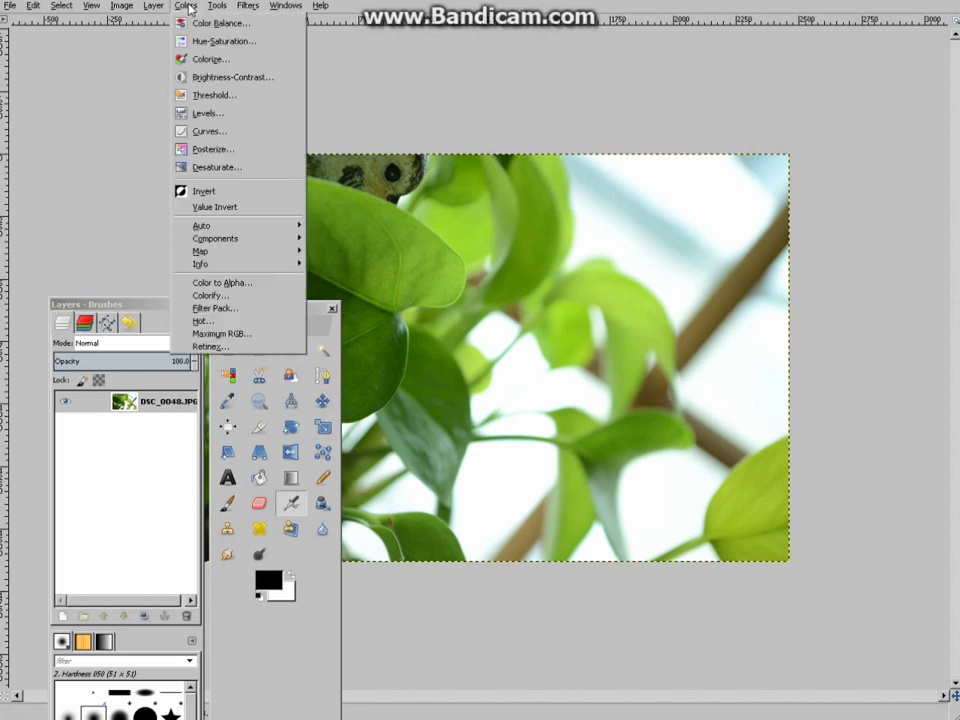
{"action": "left_click", "coordinate": [257, 63]}
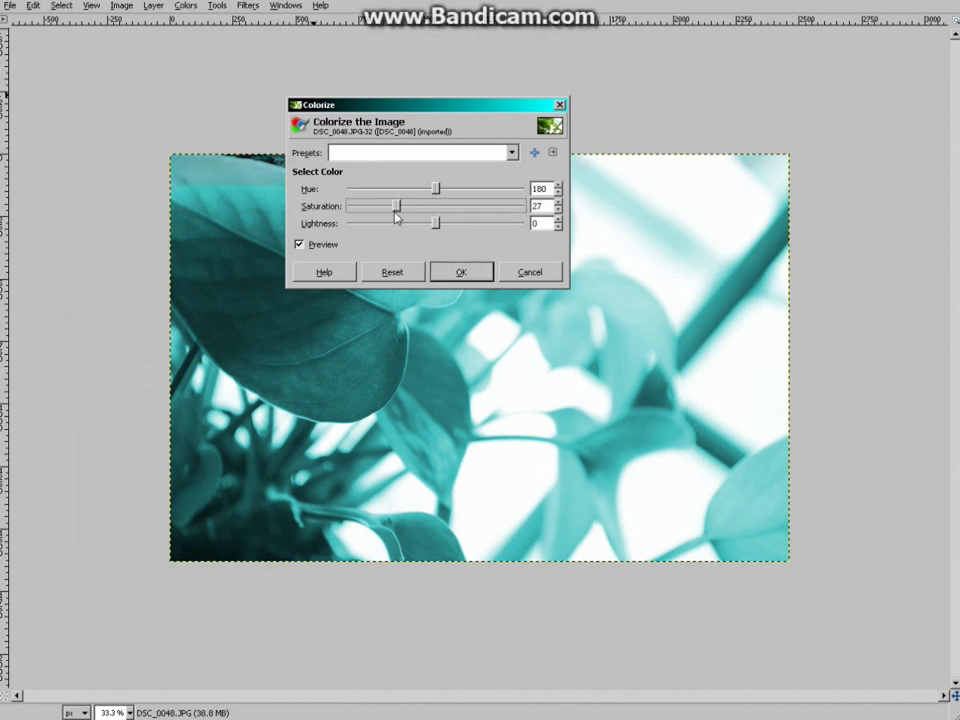
{"action": "left_click_drag", "start_coordinate": [436, 208], "coordinate": [329, 227]}
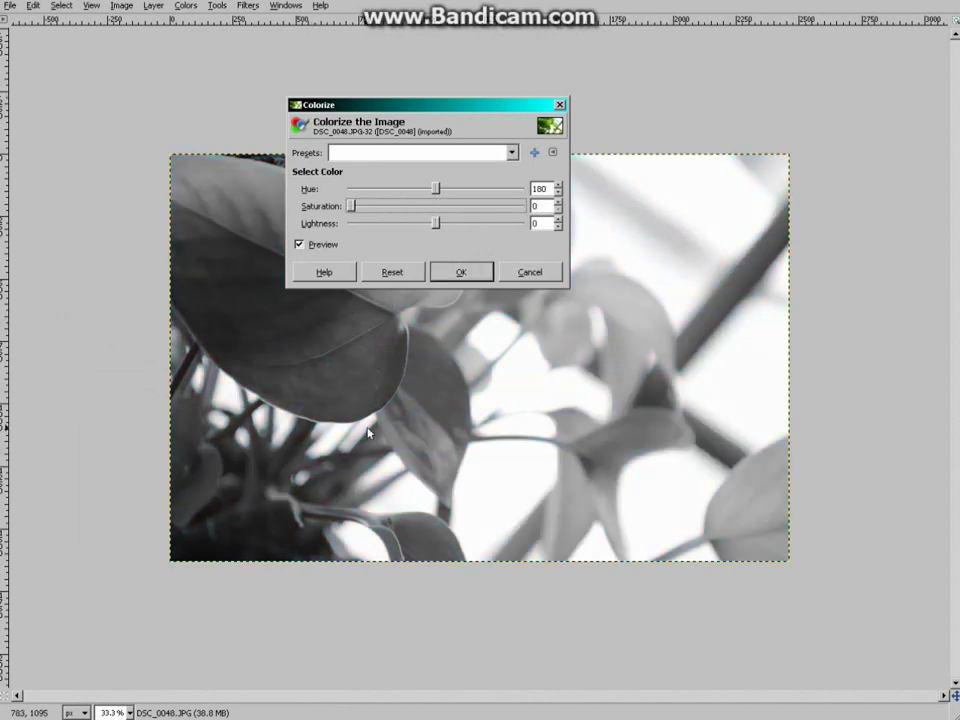
{"action": "left_click", "coordinate": [462, 273]}
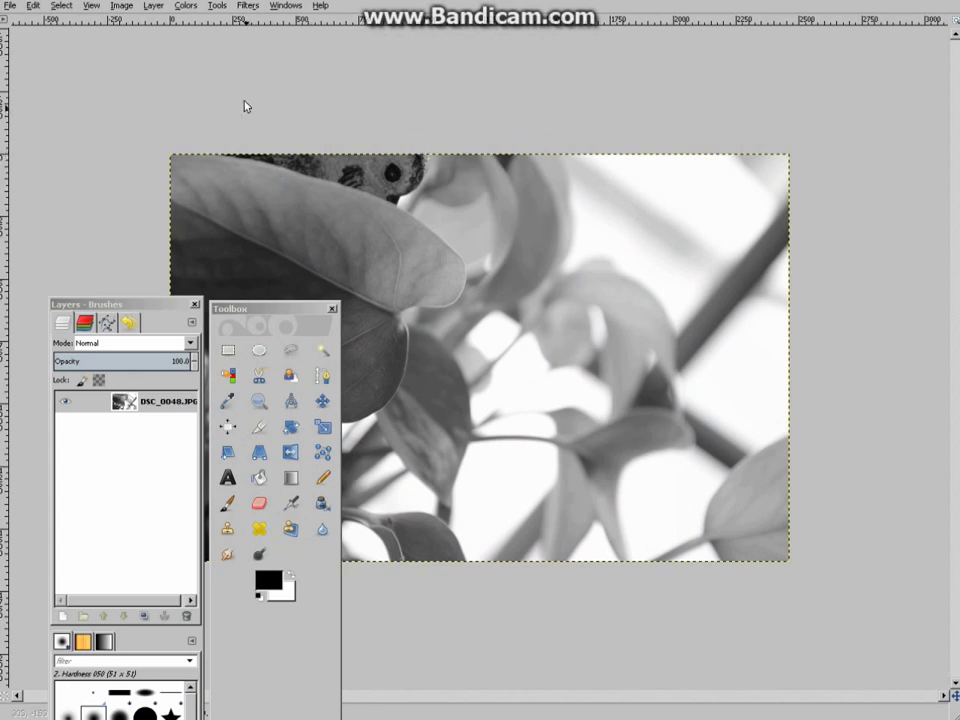
Step: Lower the leaf photo's brightness to -16 in a Brightness-Contrast adjustment, keeping the dialog clear of most of the image
{"action": "left_click", "coordinate": [185, 6]}
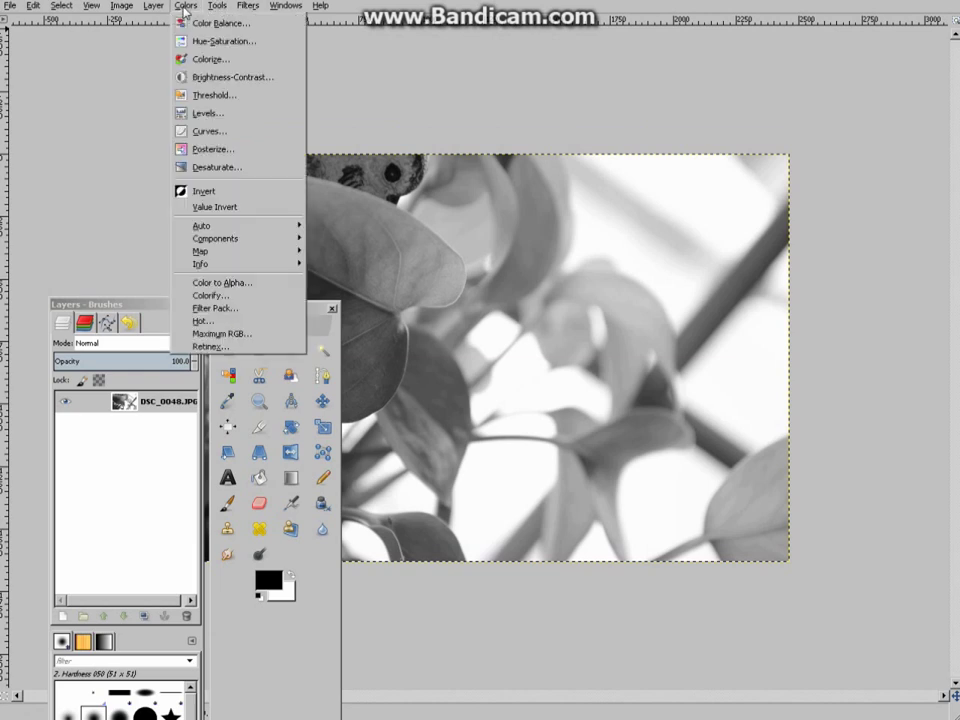
{"action": "left_click", "coordinate": [247, 85]}
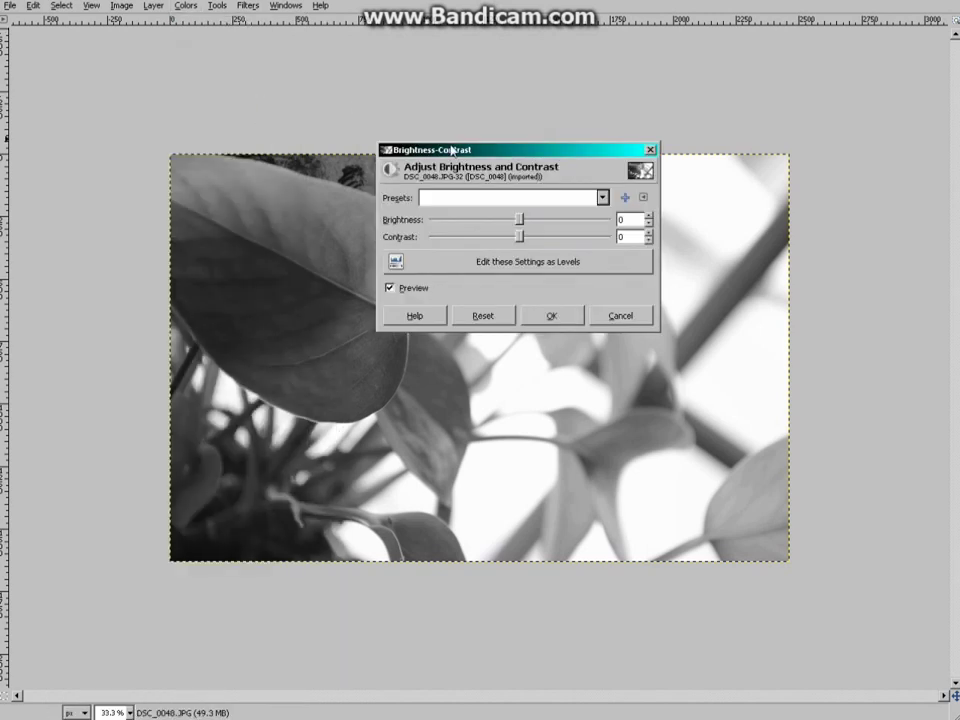
{"action": "left_click_drag", "start_coordinate": [452, 150], "coordinate": [756, 66]}
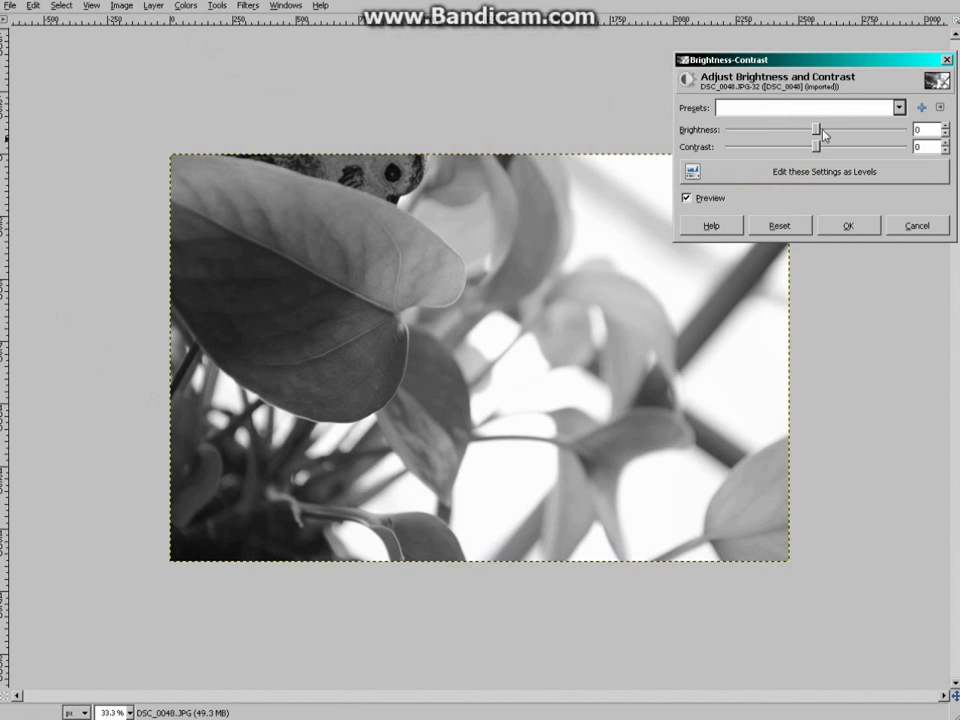
{"action": "left_click", "coordinate": [945, 134]}
{"action": "left_click", "coordinate": [945, 134]}
{"action": "left_click", "coordinate": [945, 134]}
{"action": "left_click", "coordinate": [945, 134]}
{"action": "left_click", "coordinate": [945, 134]}
{"action": "left_click", "coordinate": [945, 134]}
{"action": "left_click", "coordinate": [945, 134]}
{"action": "left_click", "coordinate": [945, 134]}
{"action": "left_click", "coordinate": [945, 134]}
{"action": "left_click", "coordinate": [945, 134]}
{"action": "left_click", "coordinate": [945, 134]}
{"action": "left_click", "coordinate": [945, 134]}
{"action": "left_click", "coordinate": [945, 134]}
{"action": "left_click", "coordinate": [945, 134]}
{"action": "left_click", "coordinate": [945, 134]}
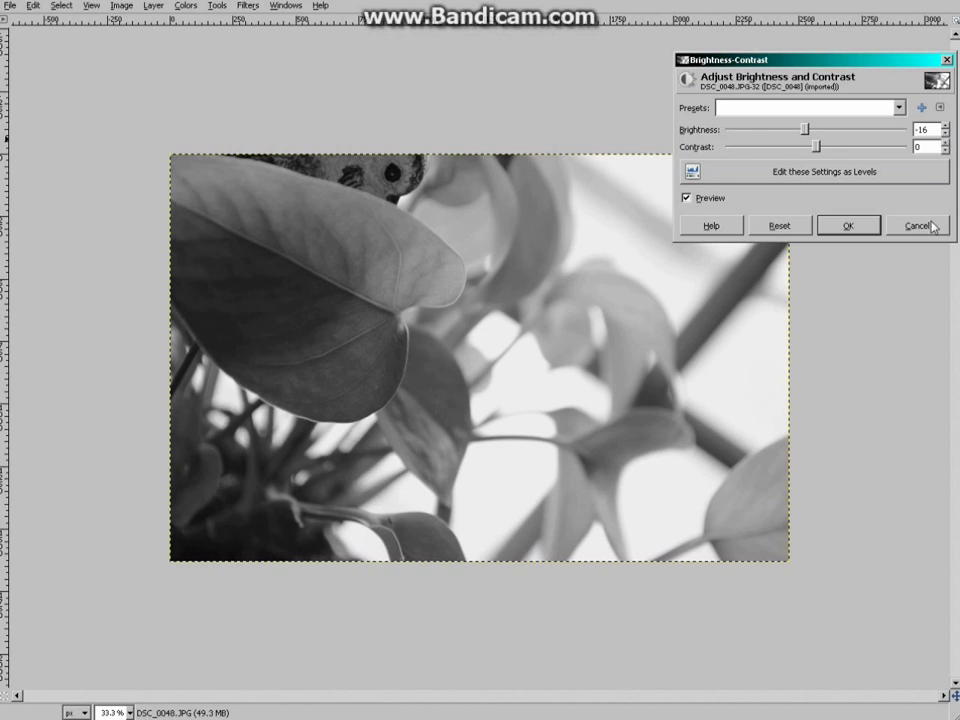
Step: Set the contrast to 8, dismiss the Norton alert, and apply the brightness and contrast adjustment
{"action": "left_click", "coordinate": [945, 145]}
{"action": "left_click", "coordinate": [945, 145]}
{"action": "left_click", "coordinate": [945, 145]}
{"action": "left_click", "coordinate": [945, 145]}
{"action": "left_click", "coordinate": [945, 145]}
{"action": "left_click", "coordinate": [945, 145]}
{"action": "left_click", "coordinate": [945, 145]}
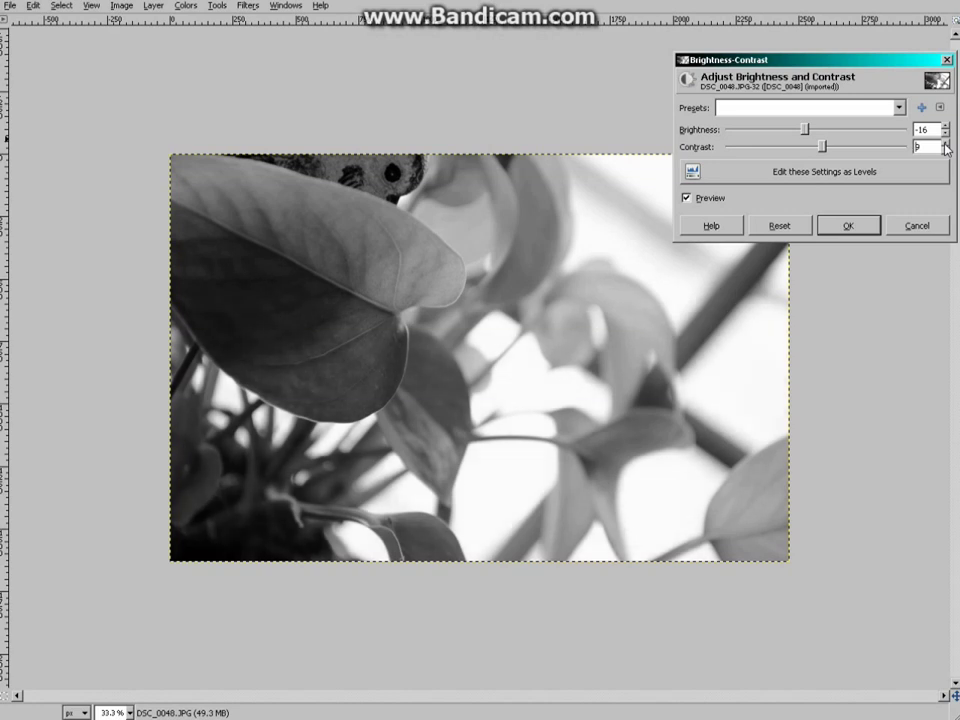
{"action": "left_click", "coordinate": [945, 151]}
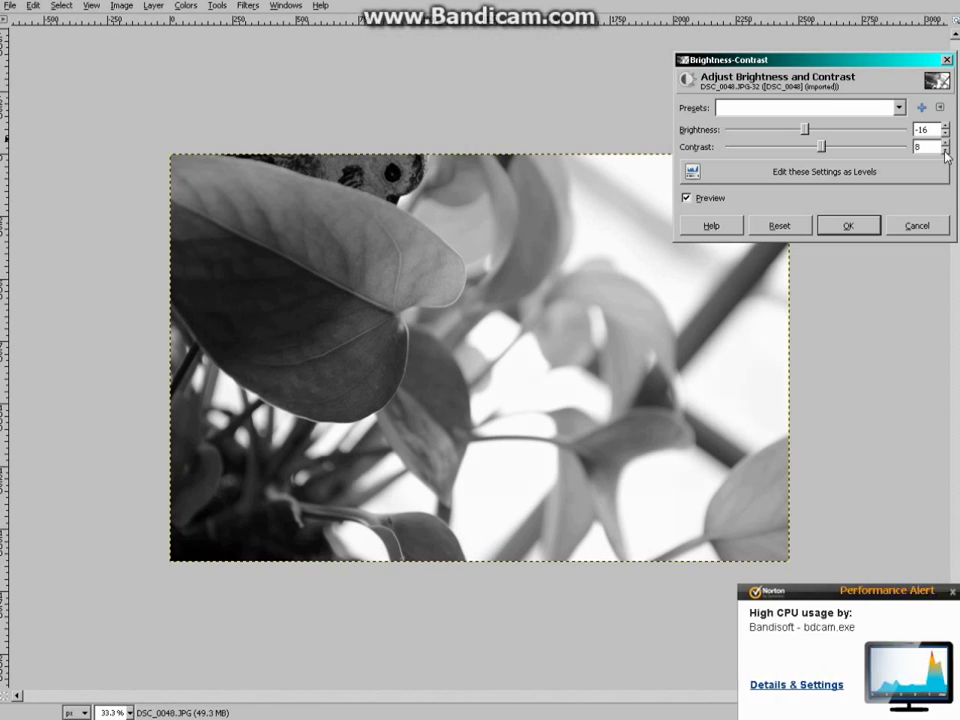
{"action": "left_click", "coordinate": [951, 591]}
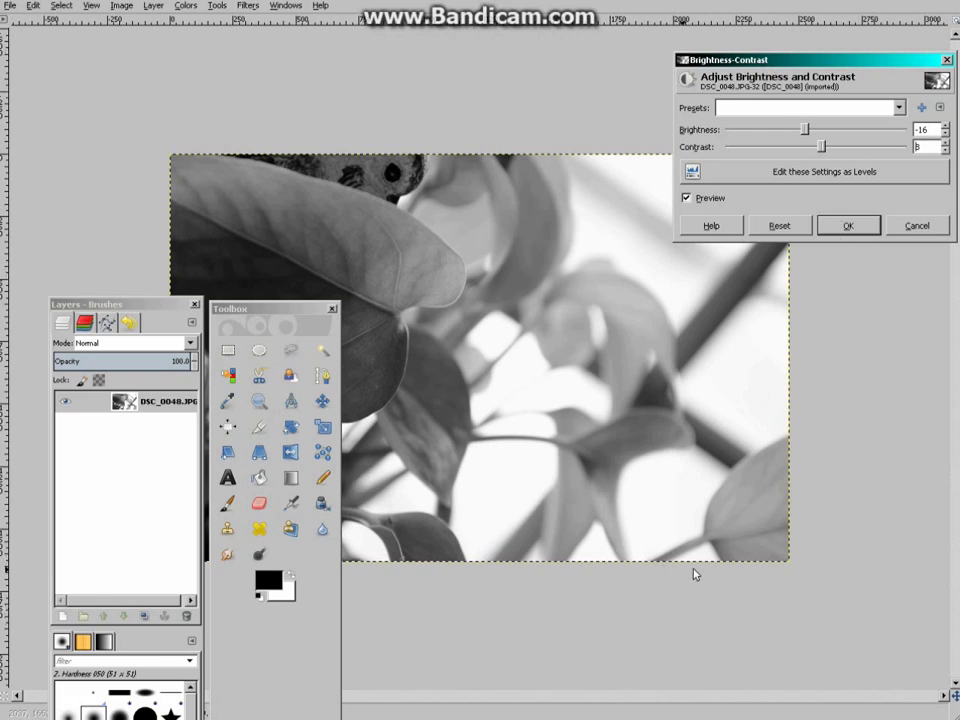
{"action": "left_click", "coordinate": [849, 227]}
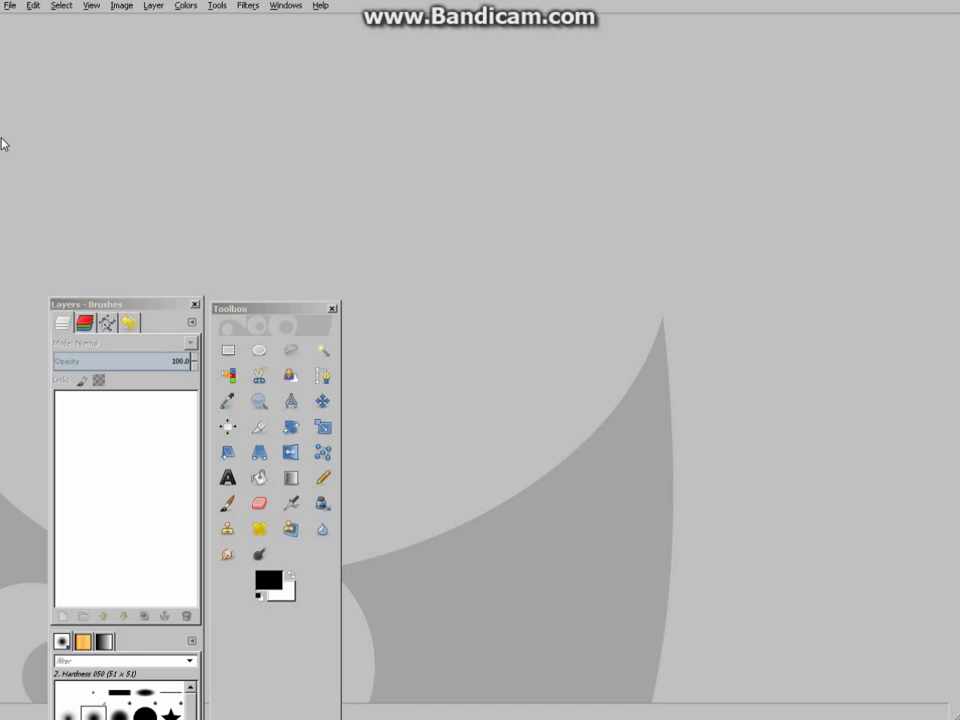
Step: Open the snow photo DSC_0045.JPG from the From Camera folder
{"action": "left_click", "coordinate": [10, 6]}
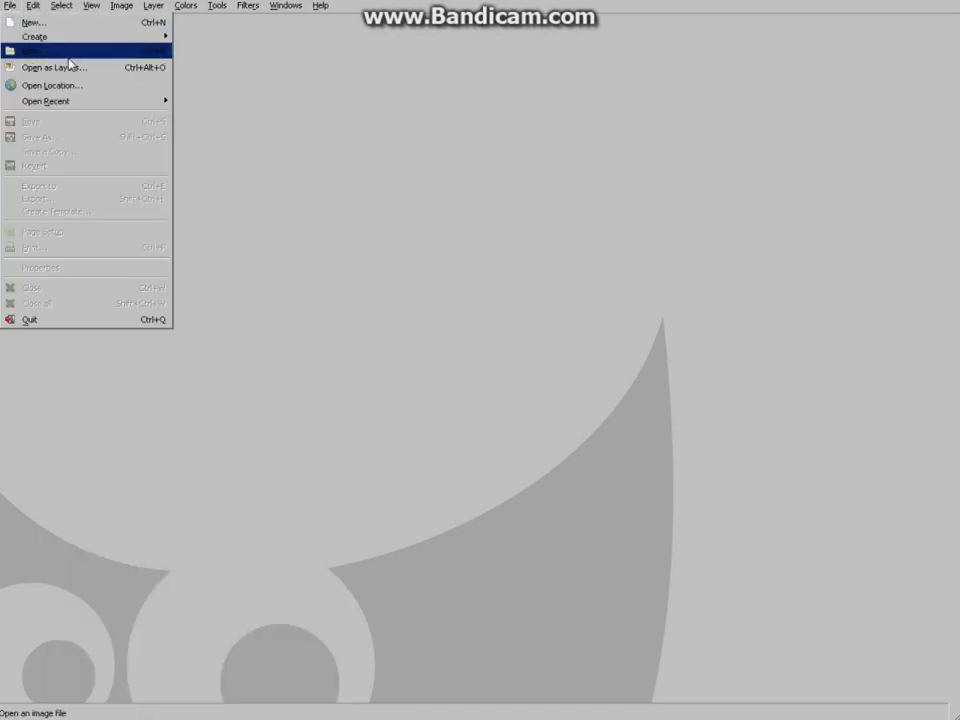
{"action": "left_click", "coordinate": [17, 57]}
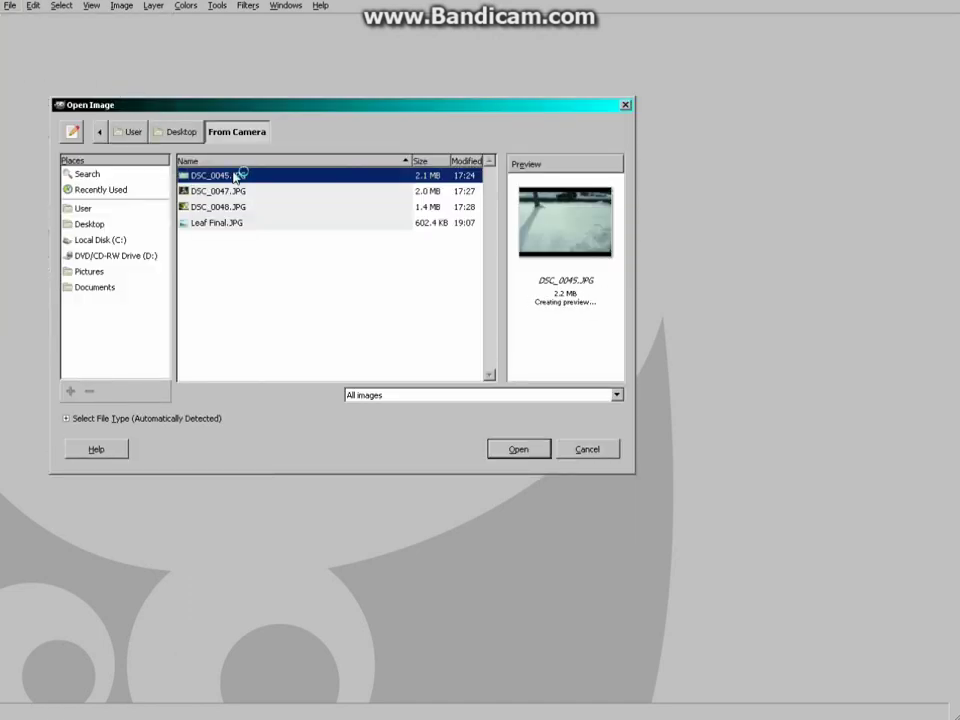
{"action": "left_click", "coordinate": [517, 449]}
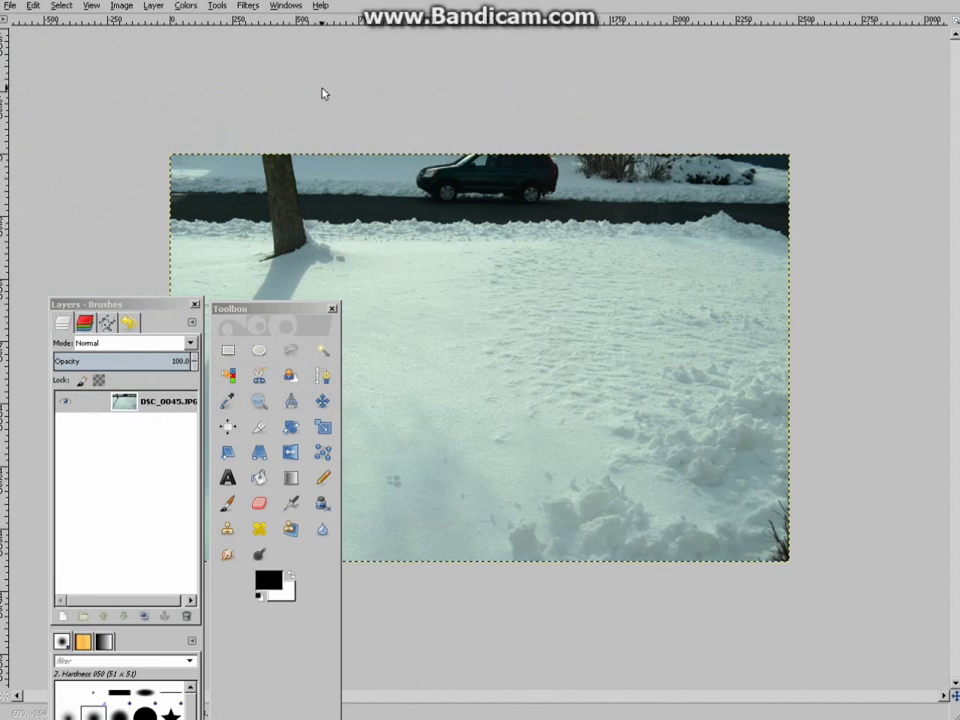
Step: Tint the snow photo with Colorize, setting the hue to 37 for a sepia tone
{"action": "left_click", "coordinate": [186, 6]}
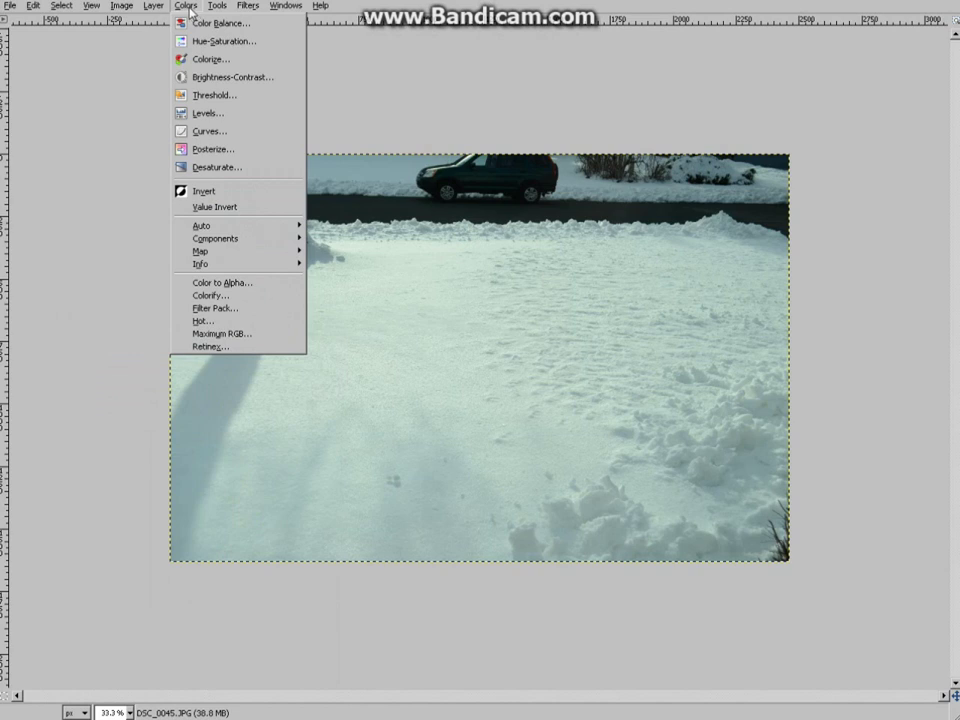
{"action": "left_click", "coordinate": [271, 66]}
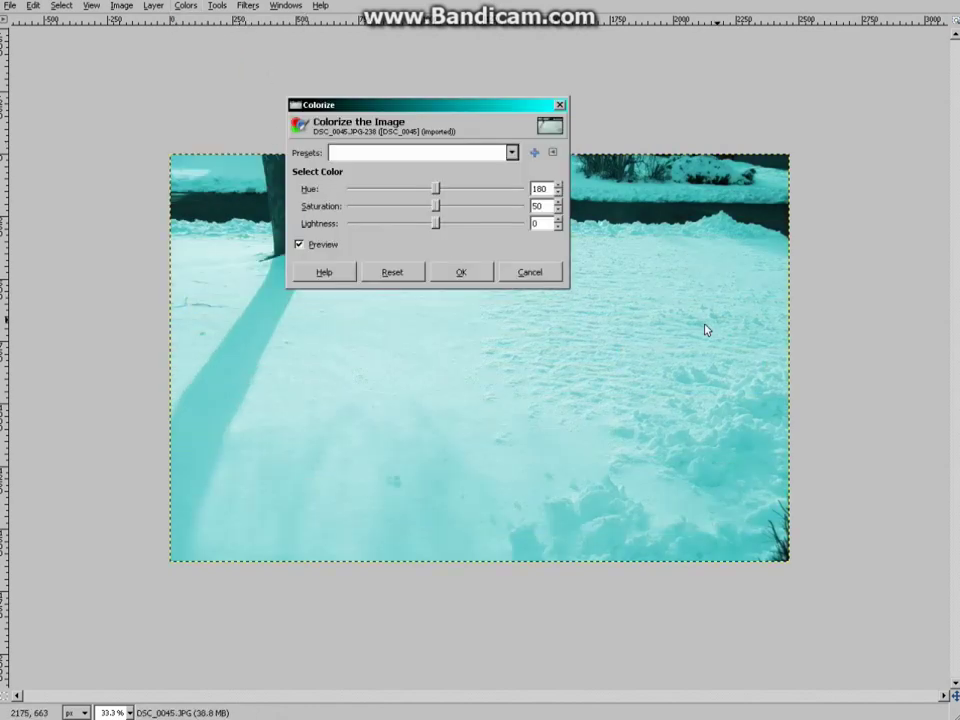
{"action": "left_click", "coordinate": [436, 194]}
{"action": "left_click_drag", "start_coordinate": [433, 195], "coordinate": [367, 196]}
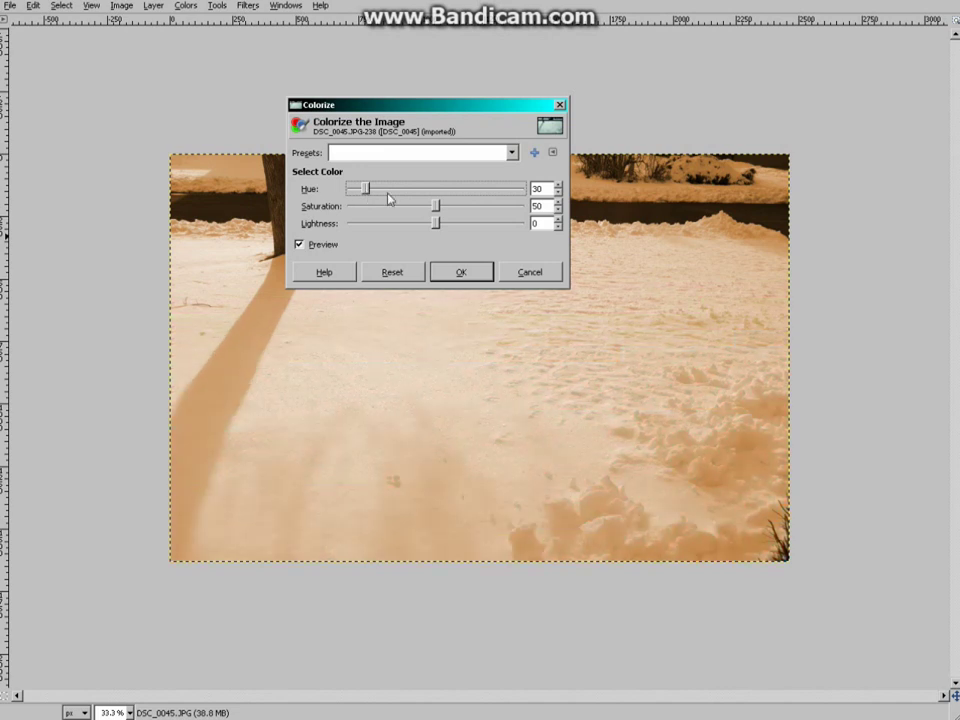
{"action": "left_click", "coordinate": [558, 193]}
{"action": "left_click", "coordinate": [560, 193]}
{"action": "left_click", "coordinate": [560, 193]}
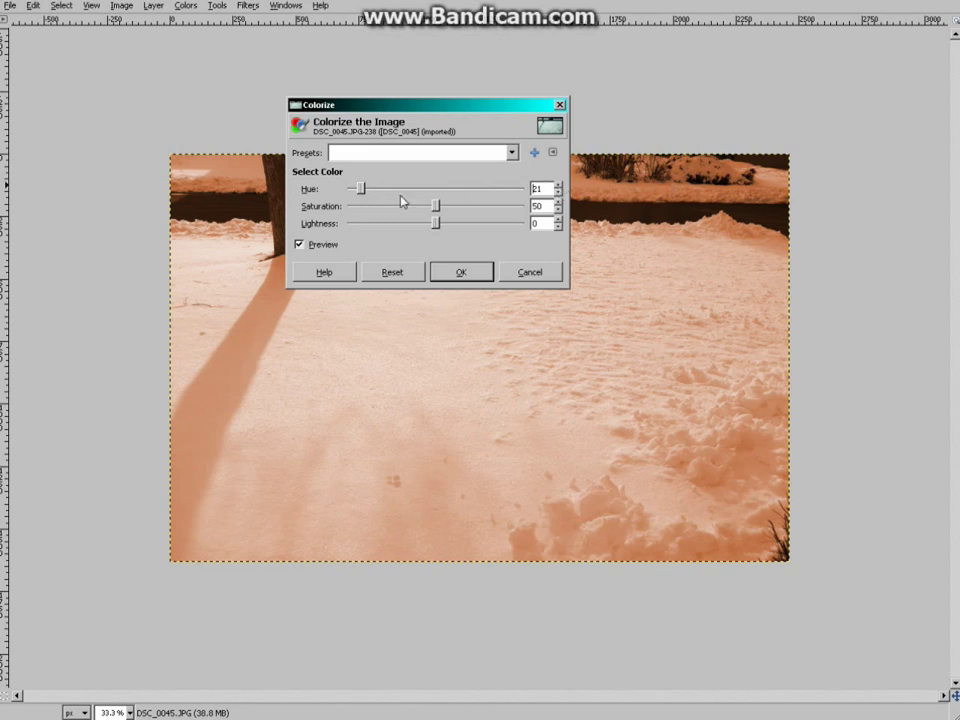
{"action": "left_click", "coordinate": [557, 186]}
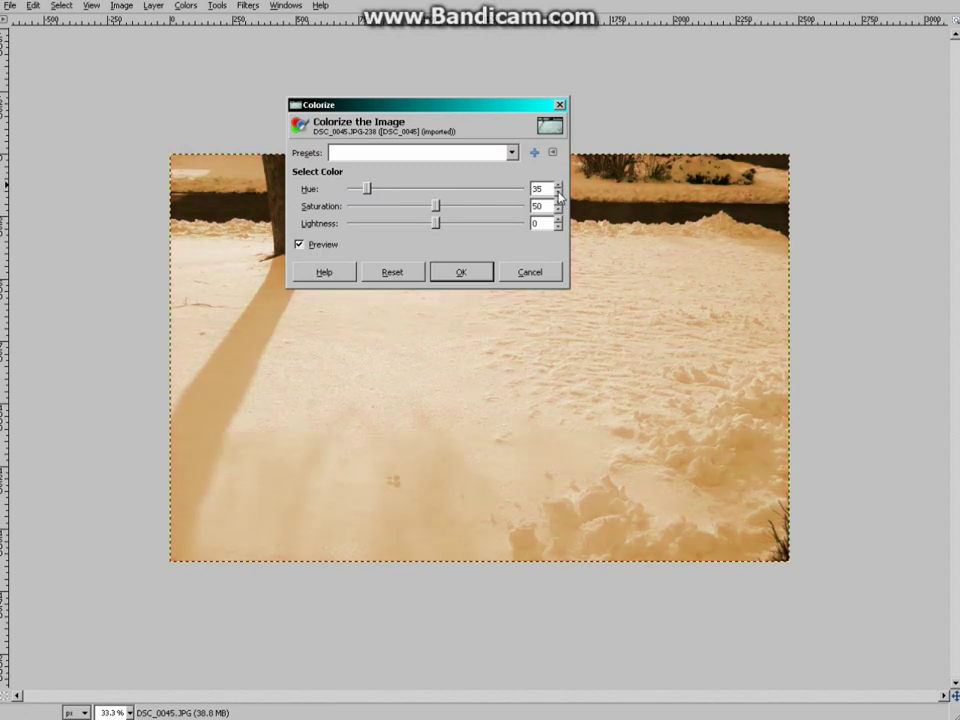
{"action": "left_click", "coordinate": [557, 186]}
Step: Reduce the Colorize saturation to 35 and apply the sepia tint to the snow photo
{"action": "left_click_drag", "start_coordinate": [432, 206], "coordinate": [397, 209]}
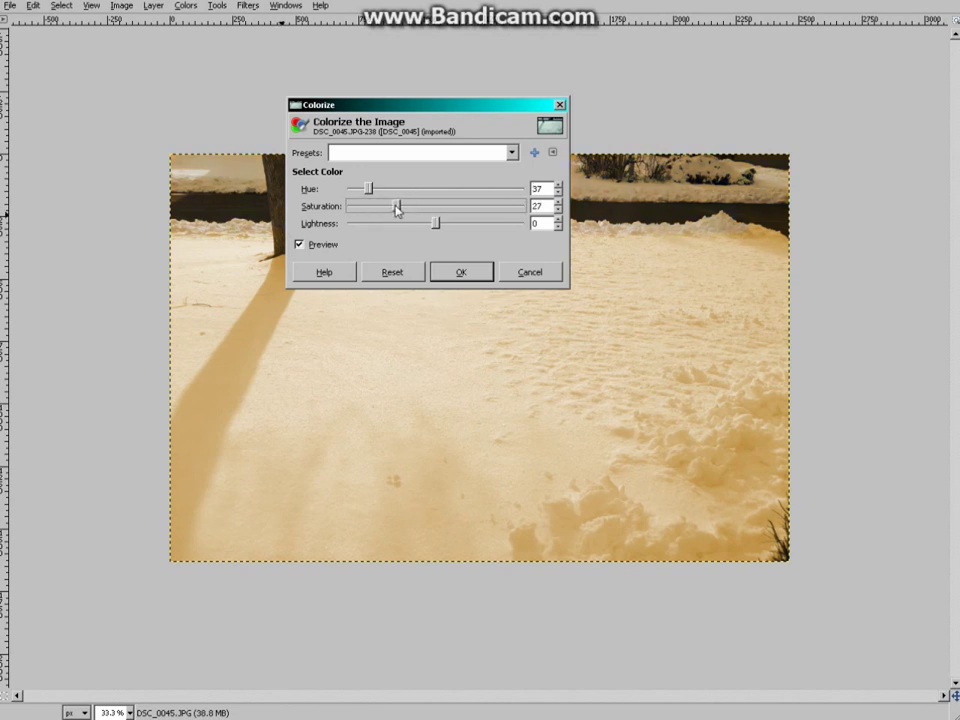
{"action": "left_click_drag", "start_coordinate": [401, 210], "coordinate": [410, 210]}
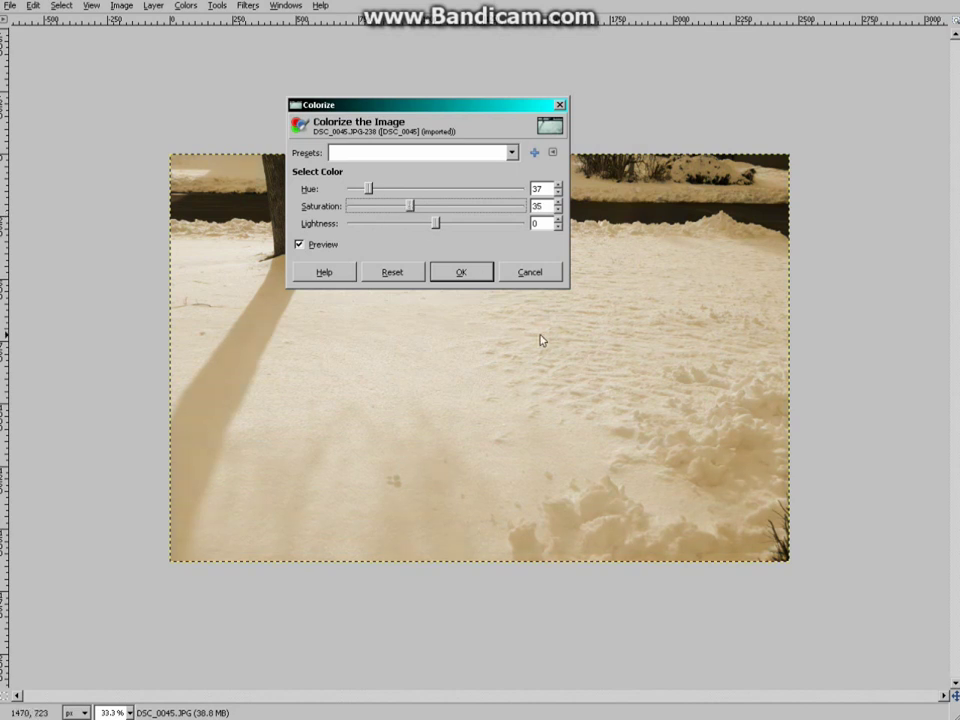
{"action": "left_click", "coordinate": [462, 273]}
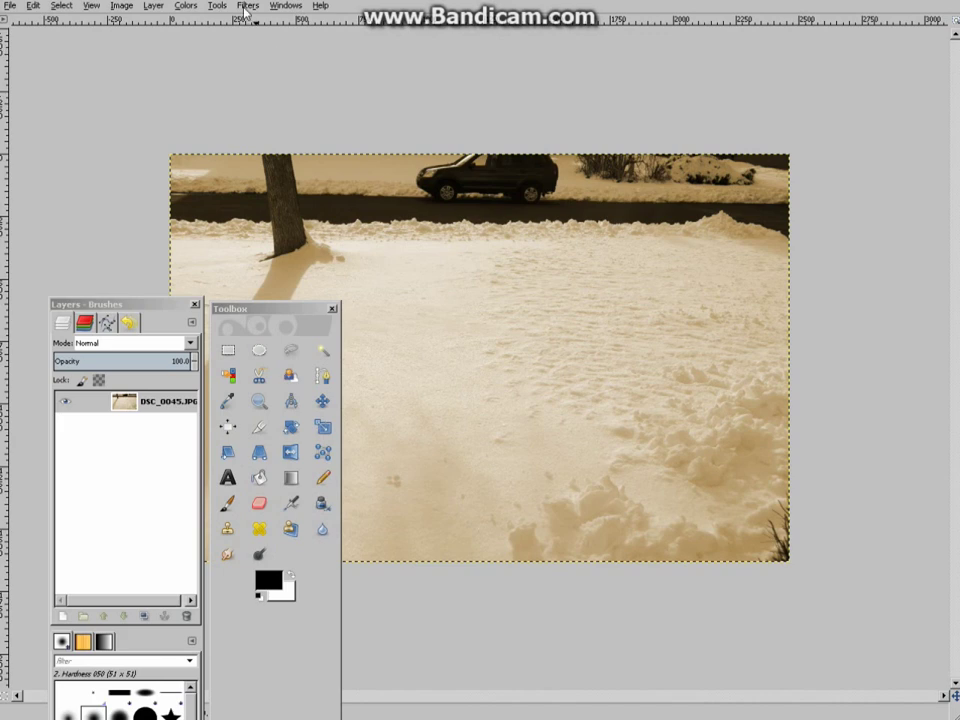
Step: Lower the sepia snow photo's brightness to -10 in a Brightness-Contrast adjustment
{"action": "left_click", "coordinate": [187, 8]}
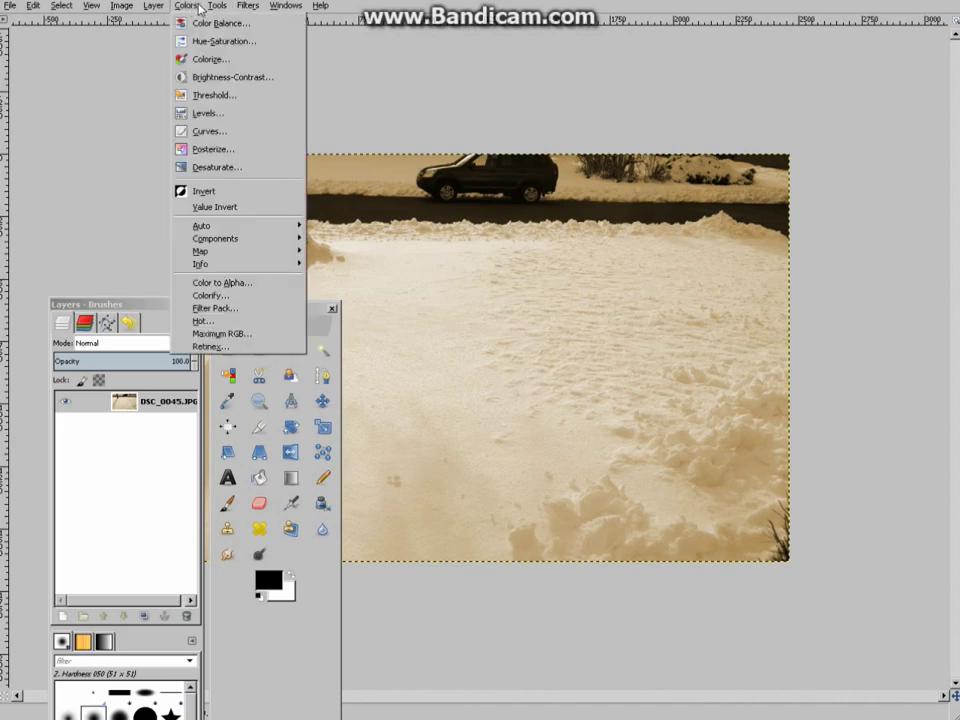
{"action": "left_click", "coordinate": [231, 78]}
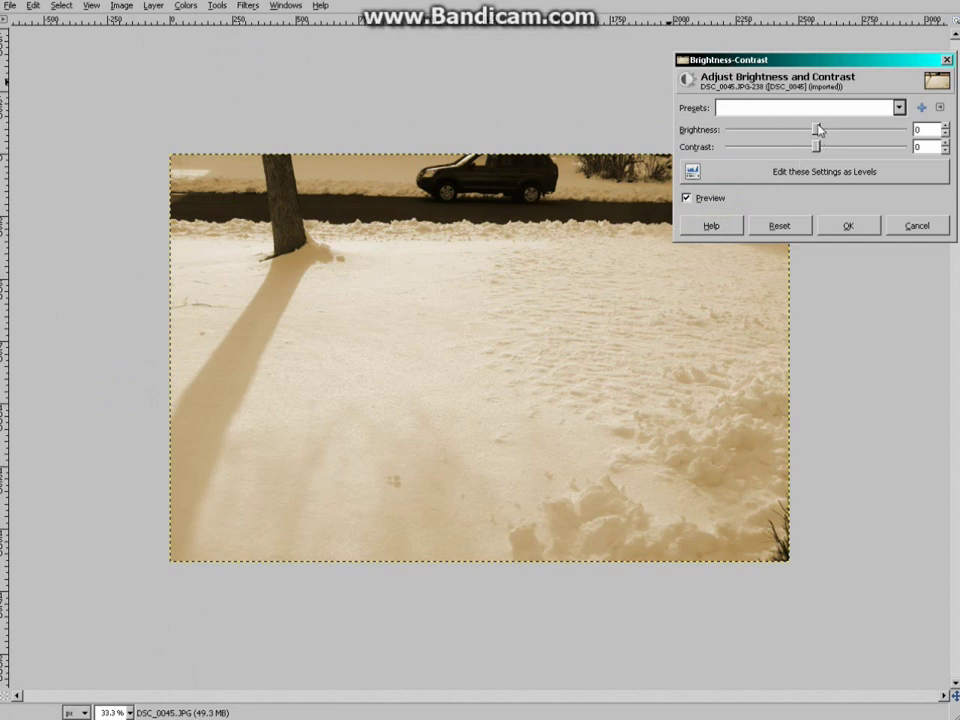
{"action": "left_click", "coordinate": [945, 134]}
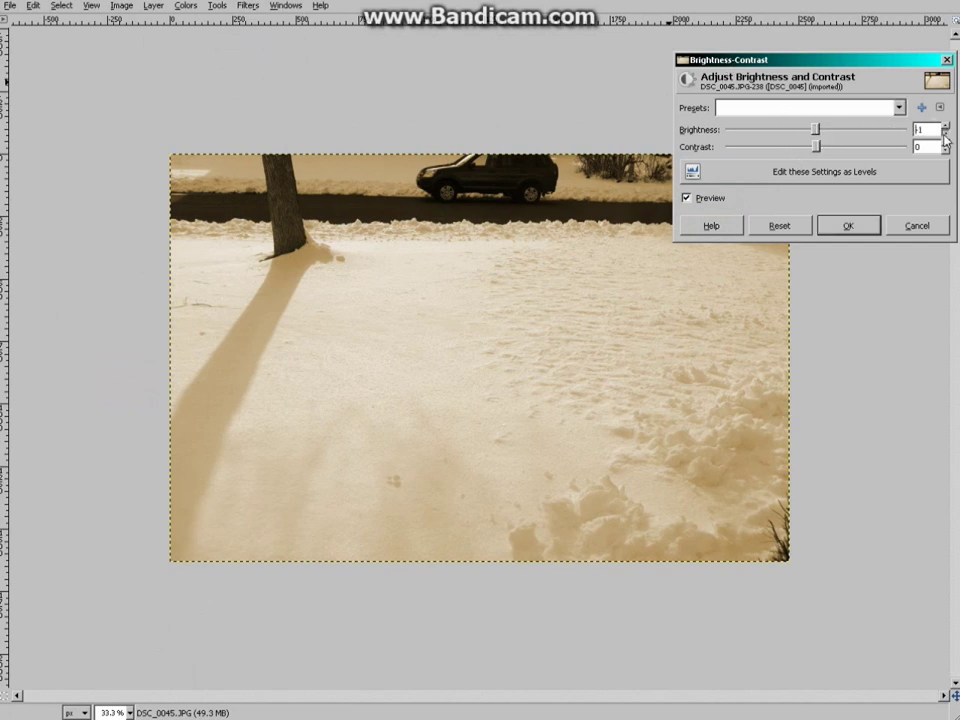
{"action": "left_click", "coordinate": [945, 127]}
{"action": "left_click", "coordinate": [945, 127]}
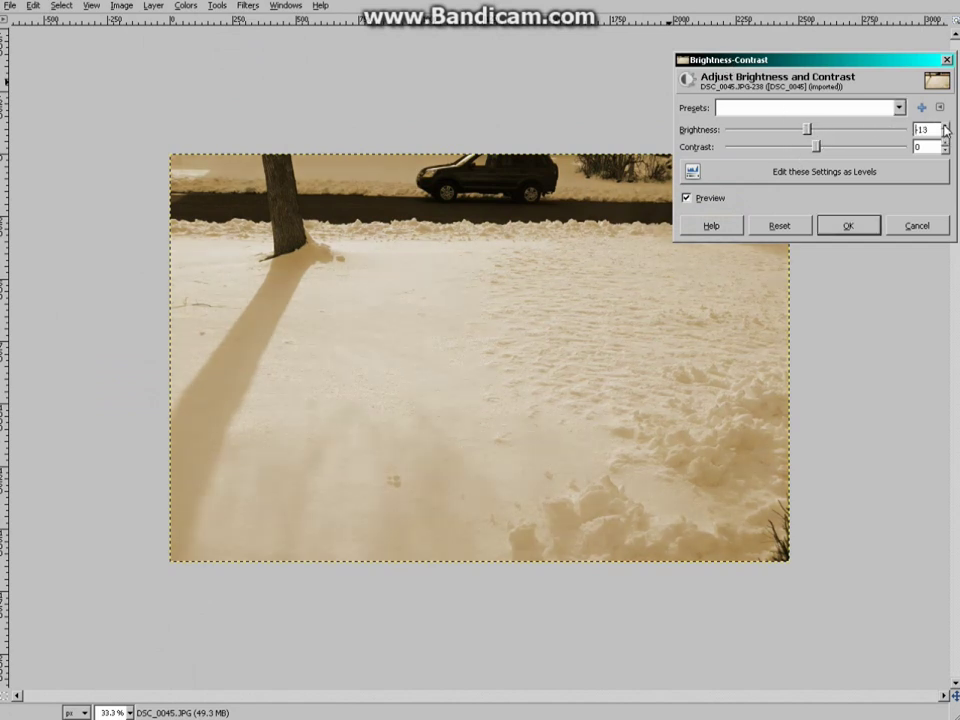
{"action": "left_click", "coordinate": [945, 127]}
{"action": "left_click_drag", "start_coordinate": [945, 127], "coordinate": [945, 127]}
{"action": "left_click", "coordinate": [945, 127]}
{"action": "left_click", "coordinate": [945, 127]}
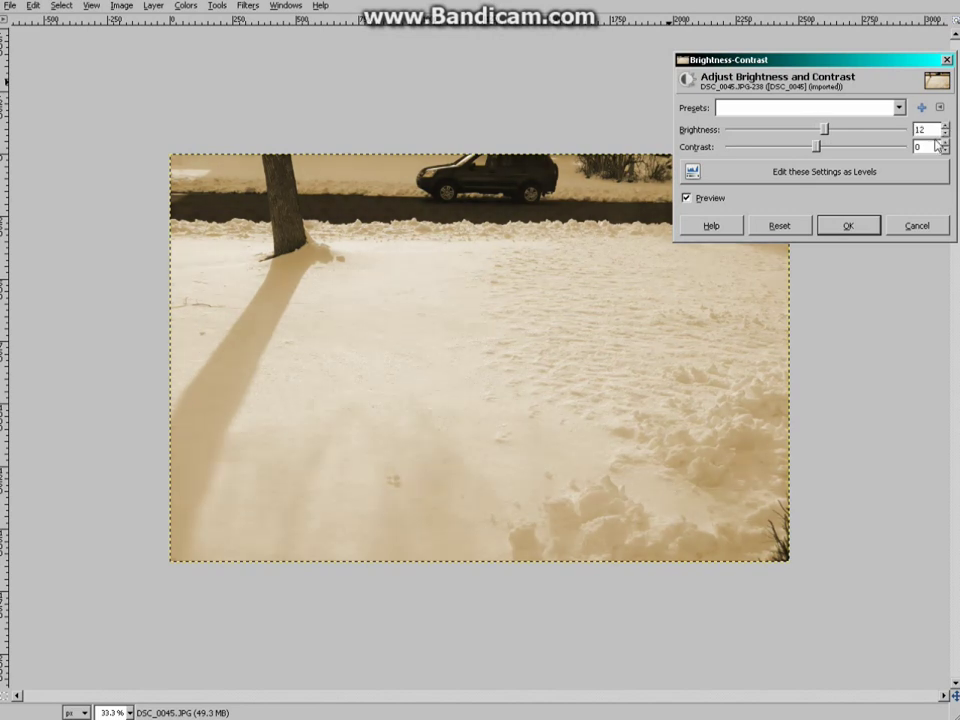
{"action": "left_click_drag", "start_coordinate": [945, 134], "coordinate": [945, 134]}
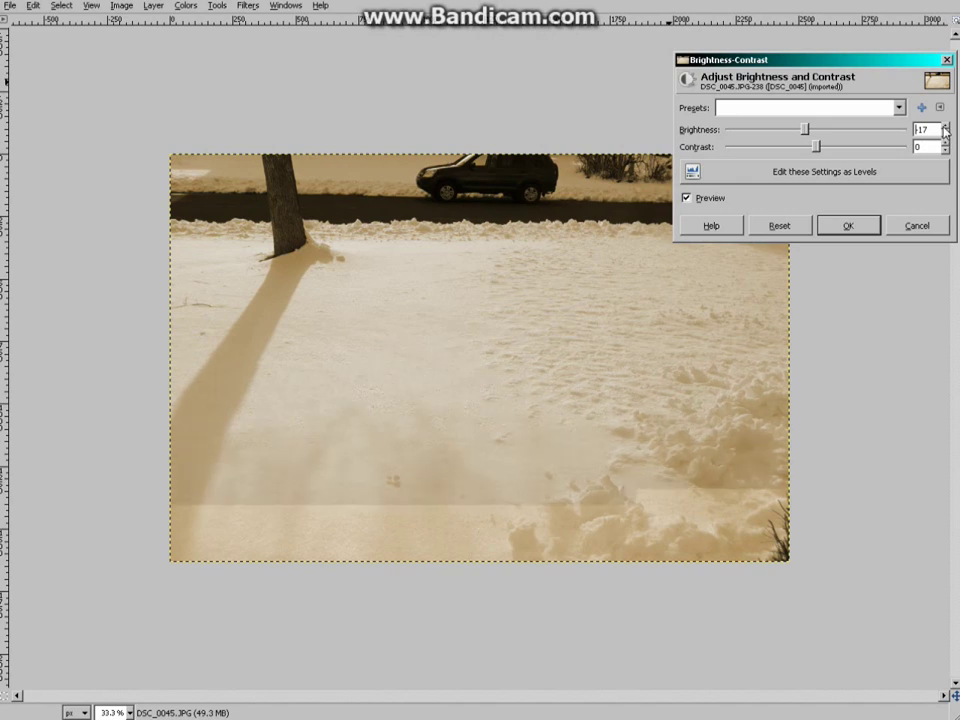
{"action": "left_click", "coordinate": [945, 127]}
{"action": "left_click", "coordinate": [945, 127]}
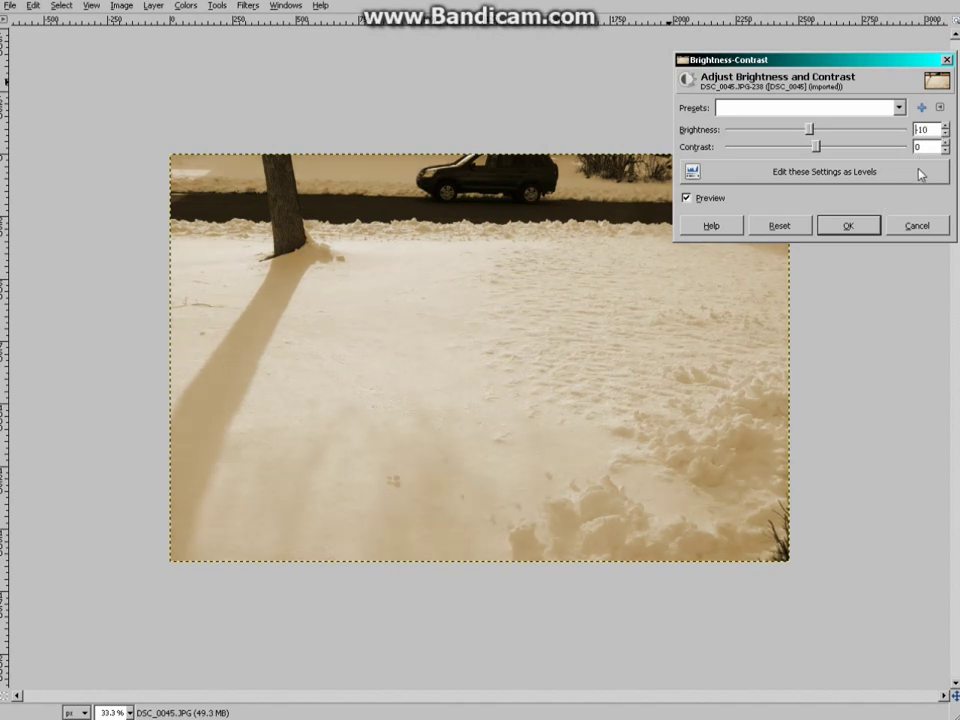
Step: Raise the snow photo's contrast slightly and apply the brightness and contrast adjustment
{"action": "left_click", "coordinate": [945, 143]}
{"action": "left_click", "coordinate": [945, 143]}
{"action": "left_click", "coordinate": [945, 143]}
{"action": "left_click", "coordinate": [945, 143]}
{"action": "left_click", "coordinate": [945, 143]}
{"action": "left_click", "coordinate": [945, 150]}
{"action": "left_click", "coordinate": [846, 226]}
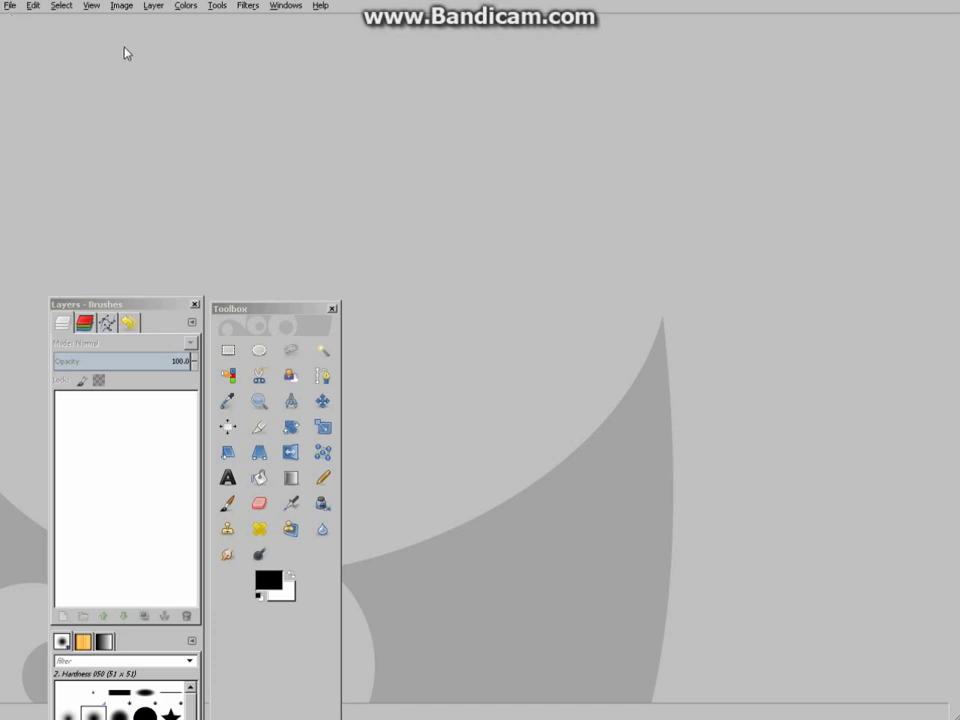
Step: Open the dog photo DSC_0047.JPG from the From Camera folder
{"action": "left_click", "coordinate": [9, 6]}
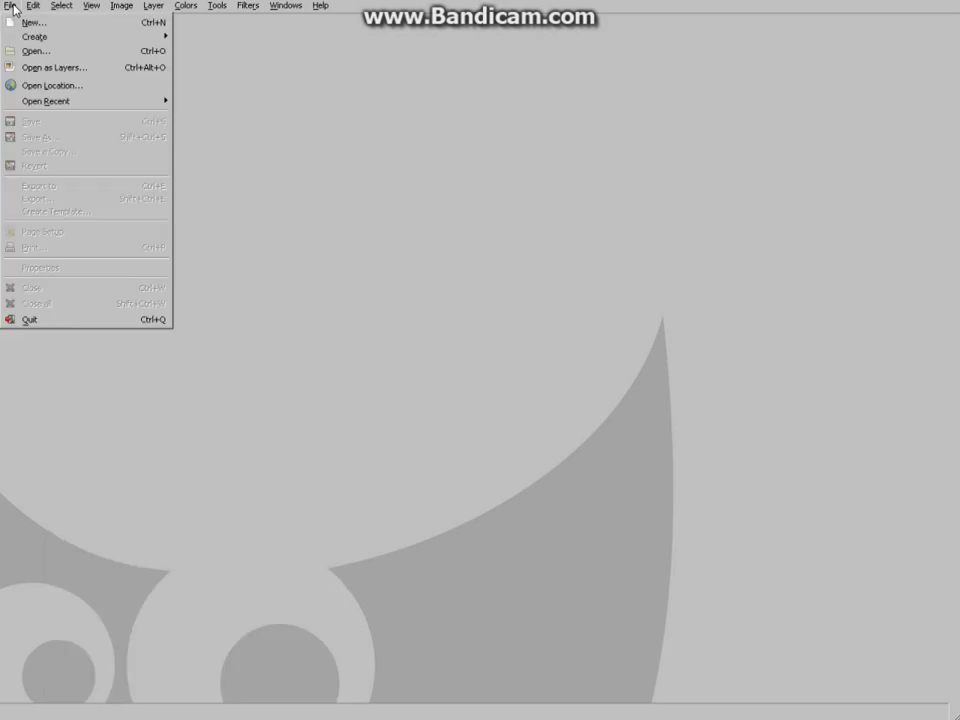
{"action": "left_click", "coordinate": [65, 55]}
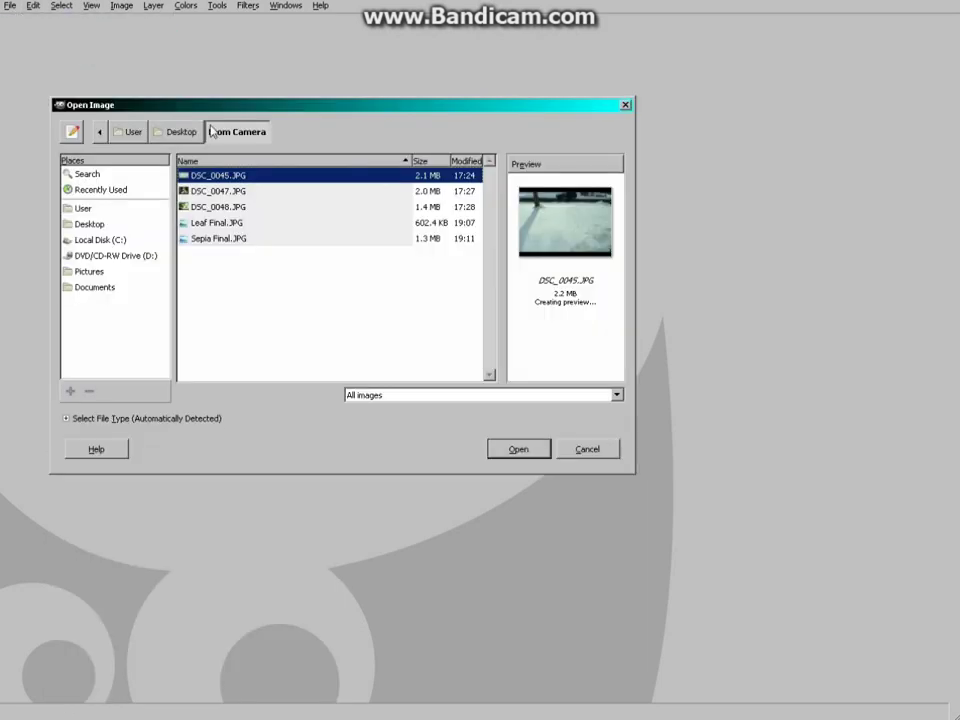
{"action": "left_click", "coordinate": [218, 193]}
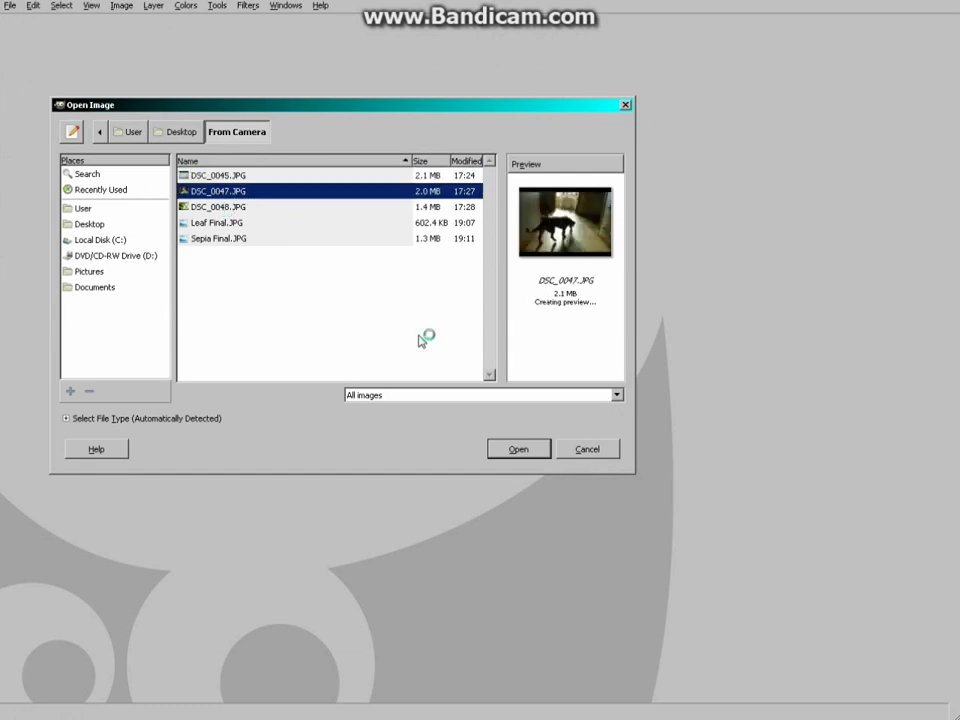
{"action": "left_click", "coordinate": [521, 452]}
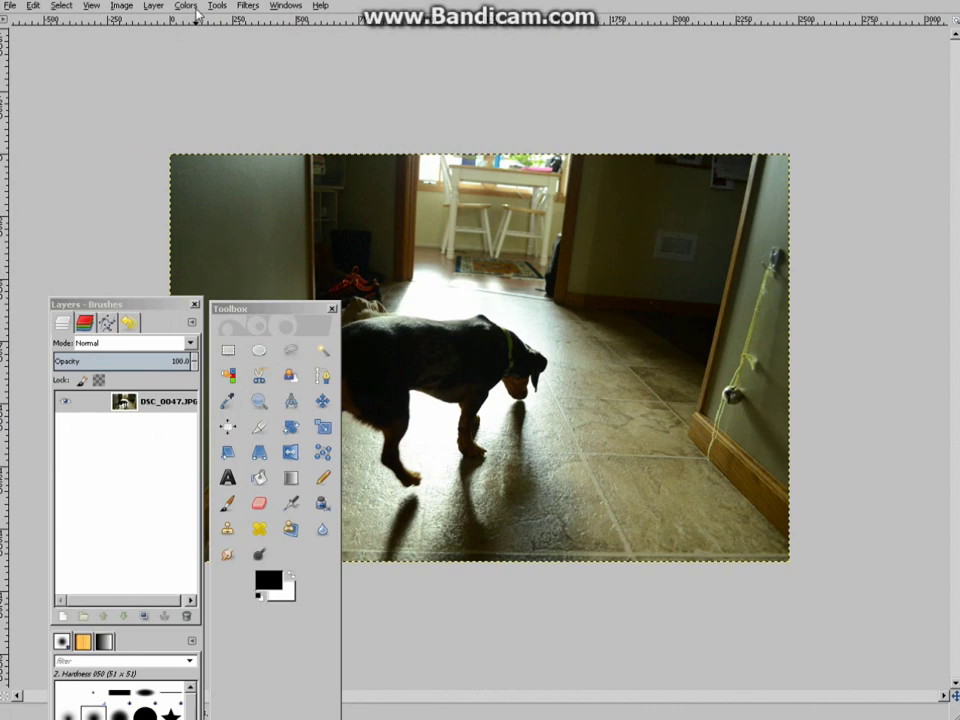
Step: Turn the dog photo black and white by applying Colorize with saturation 0
{"action": "left_click", "coordinate": [187, 6]}
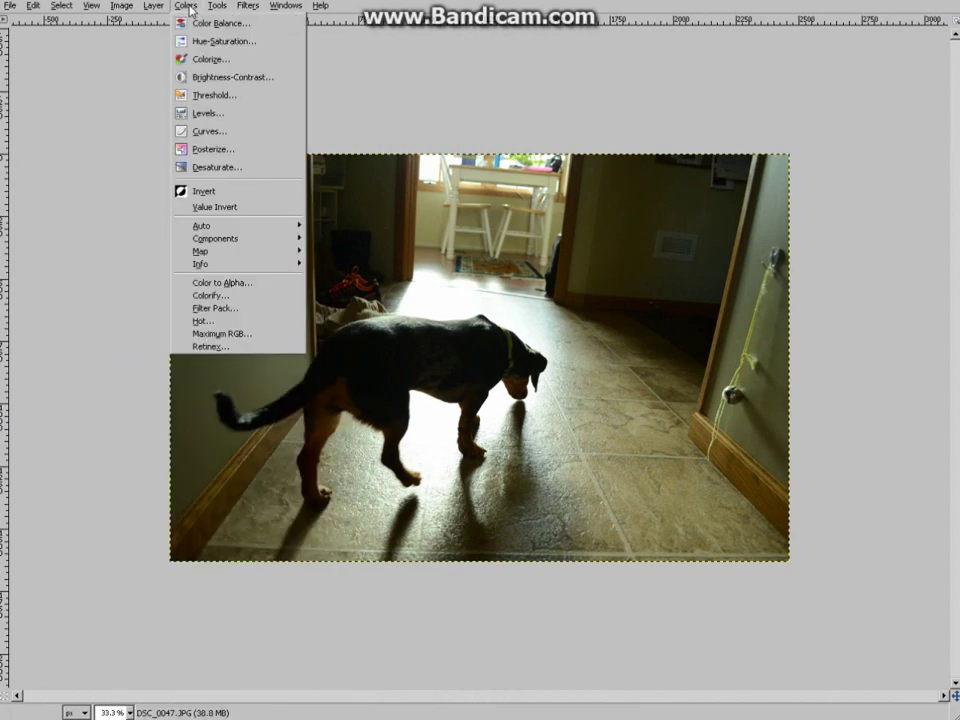
{"action": "left_click", "coordinate": [234, 62]}
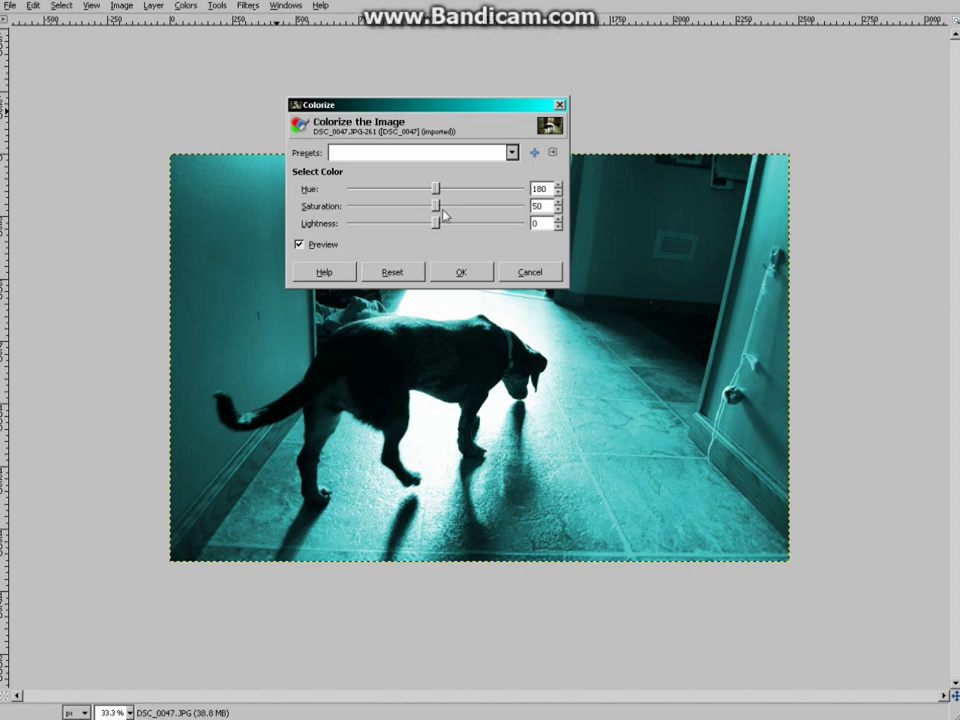
{"action": "left_click_drag", "start_coordinate": [436, 206], "coordinate": [330, 222]}
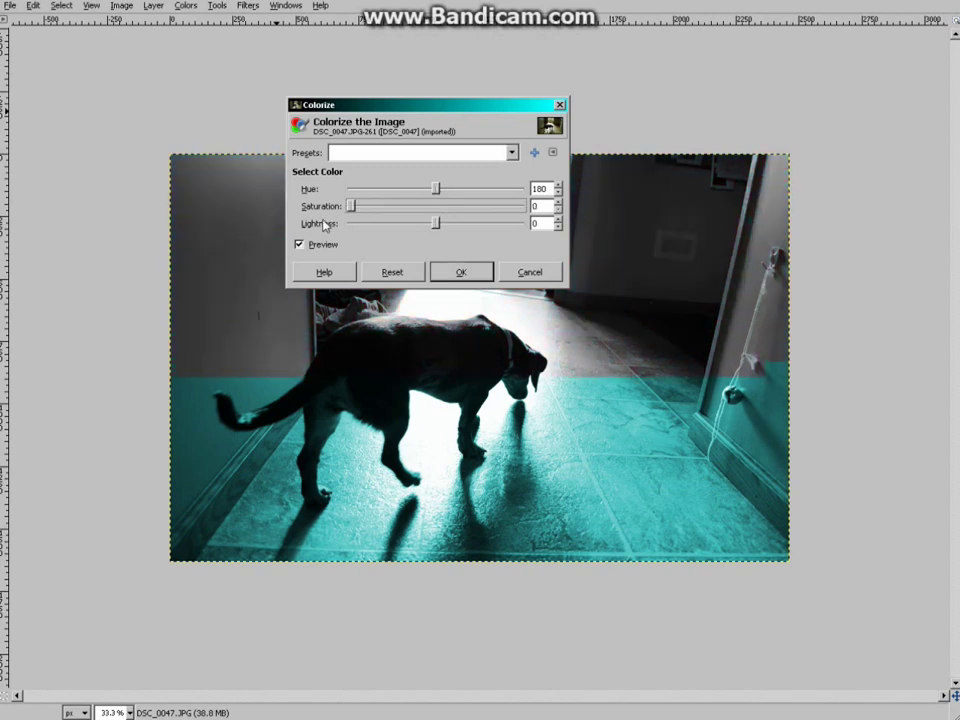
{"action": "left_click", "coordinate": [462, 272]}
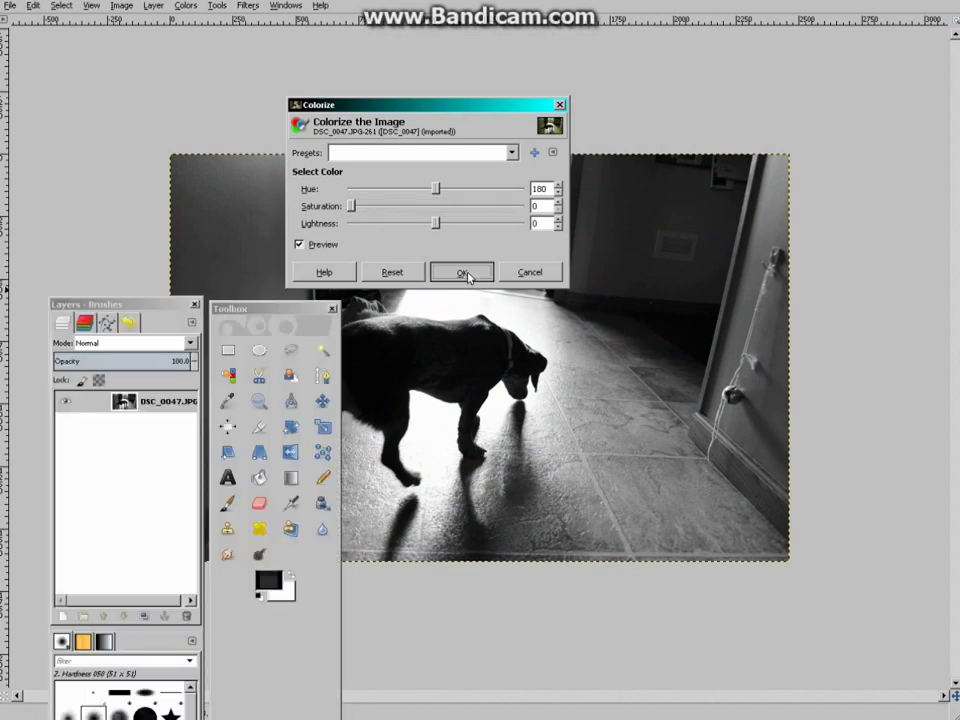
Step: Set the dog photo's brightness to -3 and contrast to 3 in a Brightness-Contrast adjustment
{"action": "left_click", "coordinate": [195, 7]}
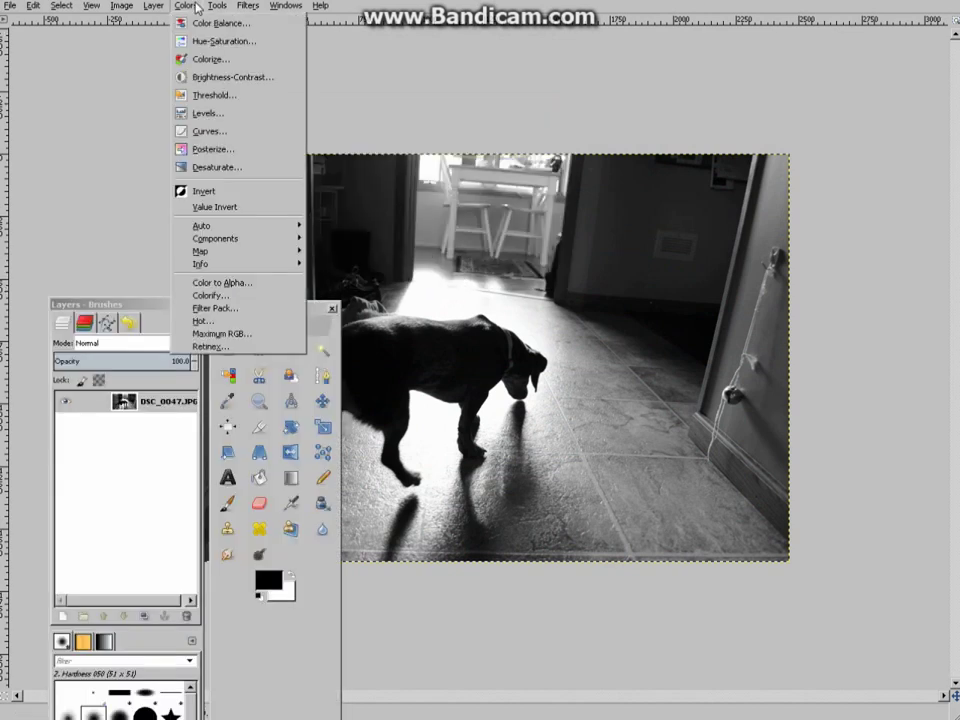
{"action": "left_click", "coordinate": [248, 78]}
{"action": "scroll", "coordinate": [944, 137], "scroll_direction": "down", "scroll_amount": 5}
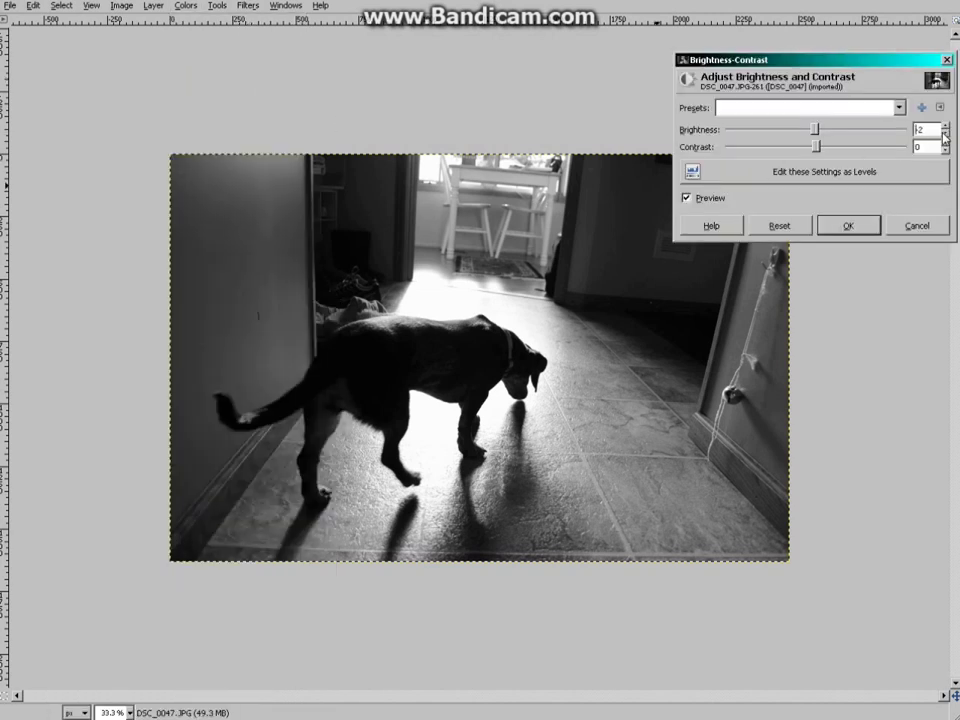
{"action": "scroll", "coordinate": [944, 137], "scroll_direction": "up", "scroll_amount": 2}
{"action": "left_click", "coordinate": [944, 144]}
{"action": "left_click", "coordinate": [944, 144]}
{"action": "left_click", "coordinate": [943, 144]}
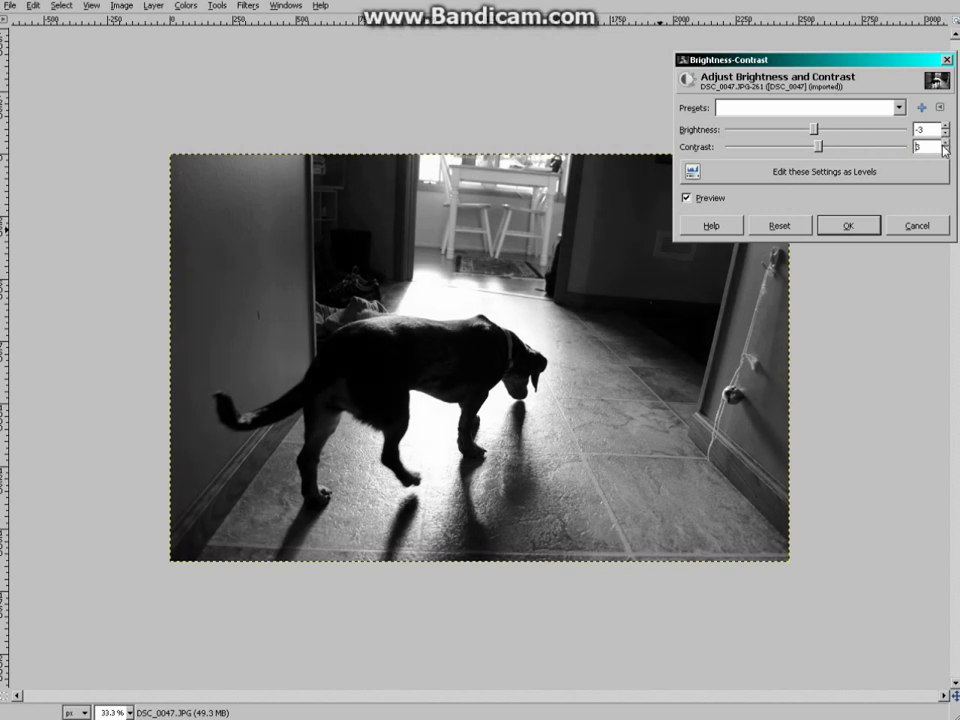